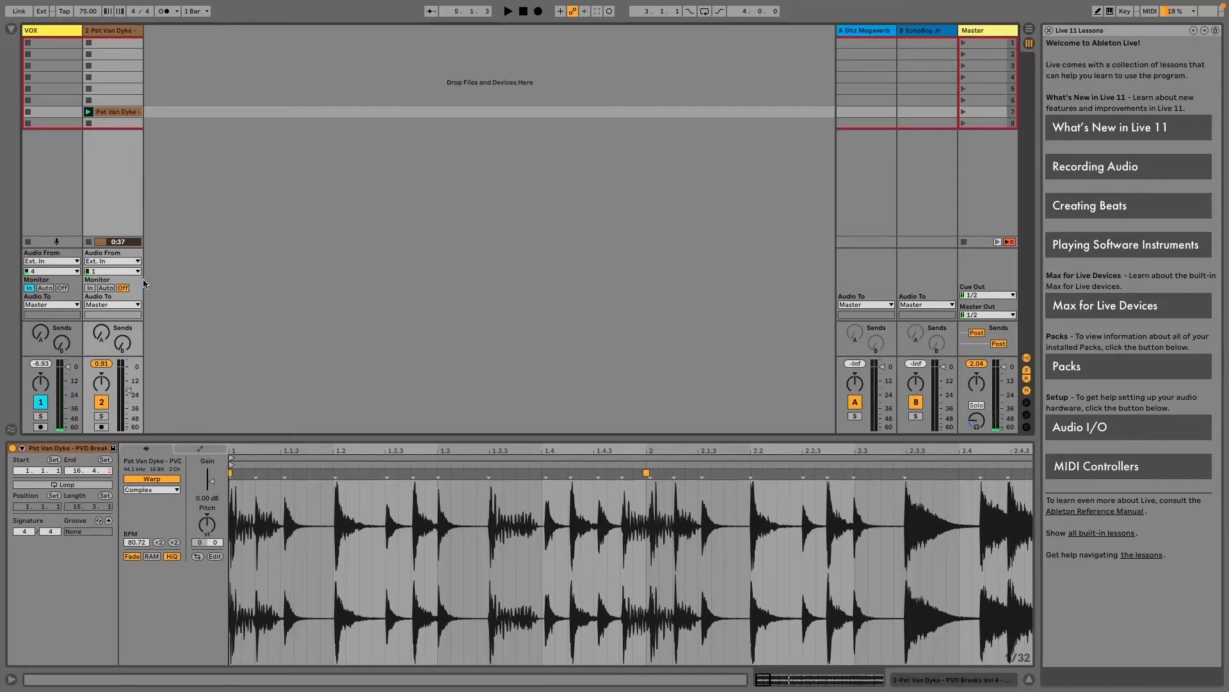
Loop the first bar of the Pat Van Dyke drum break clip and play it back
key(space)
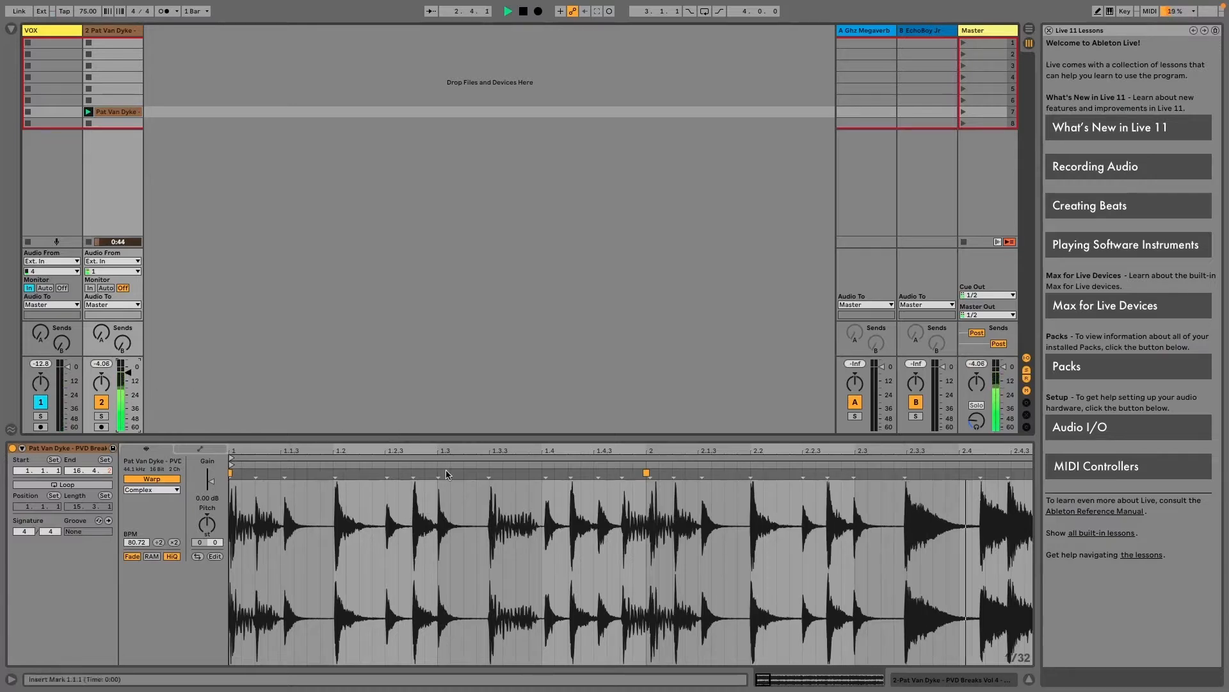
drag(450, 453, 450, 416)
key(space)
drag(389, 498, 216, 494)
key(ctrl+l)
key(space)
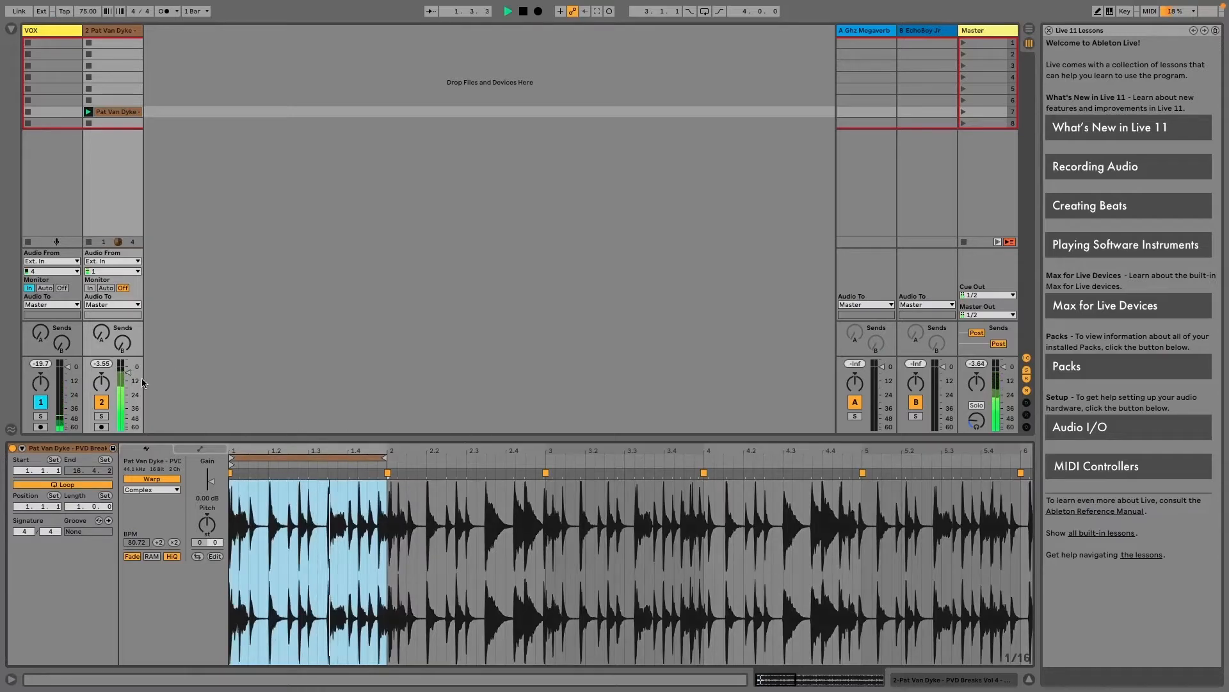
Lower the drum break track's volume slightly and crop its clip to the one-bar loop
drag(133, 376, 132, 379)
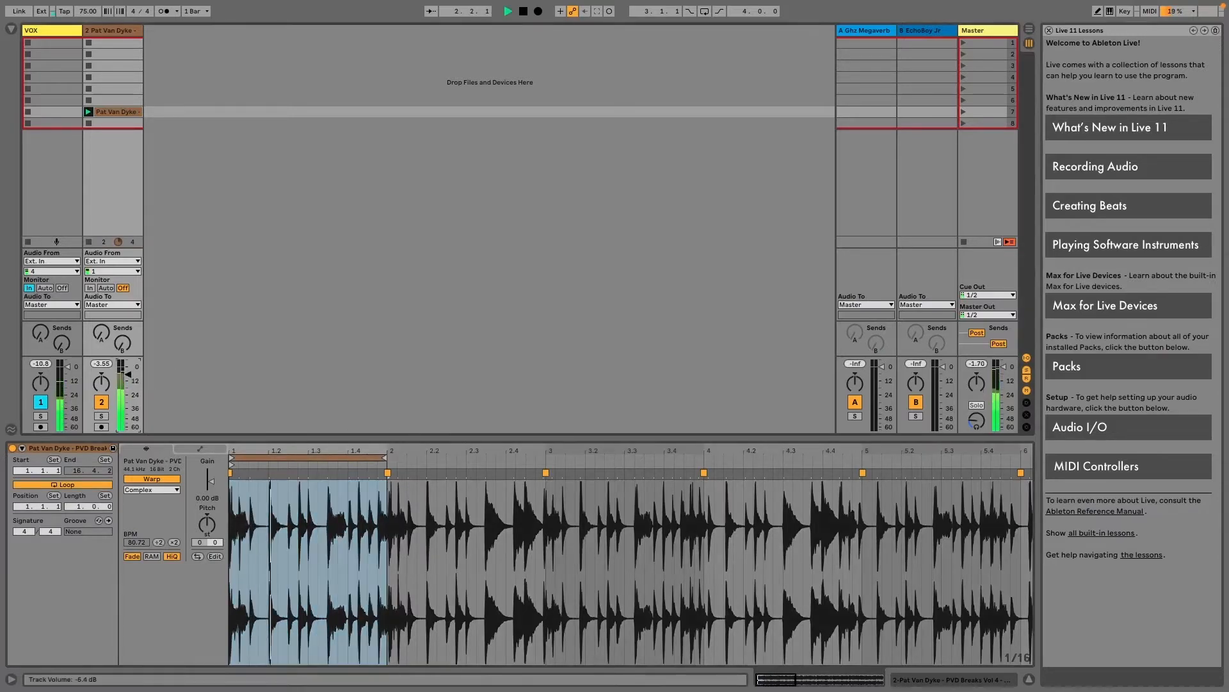
right_click(287, 501)
click(441, 297)
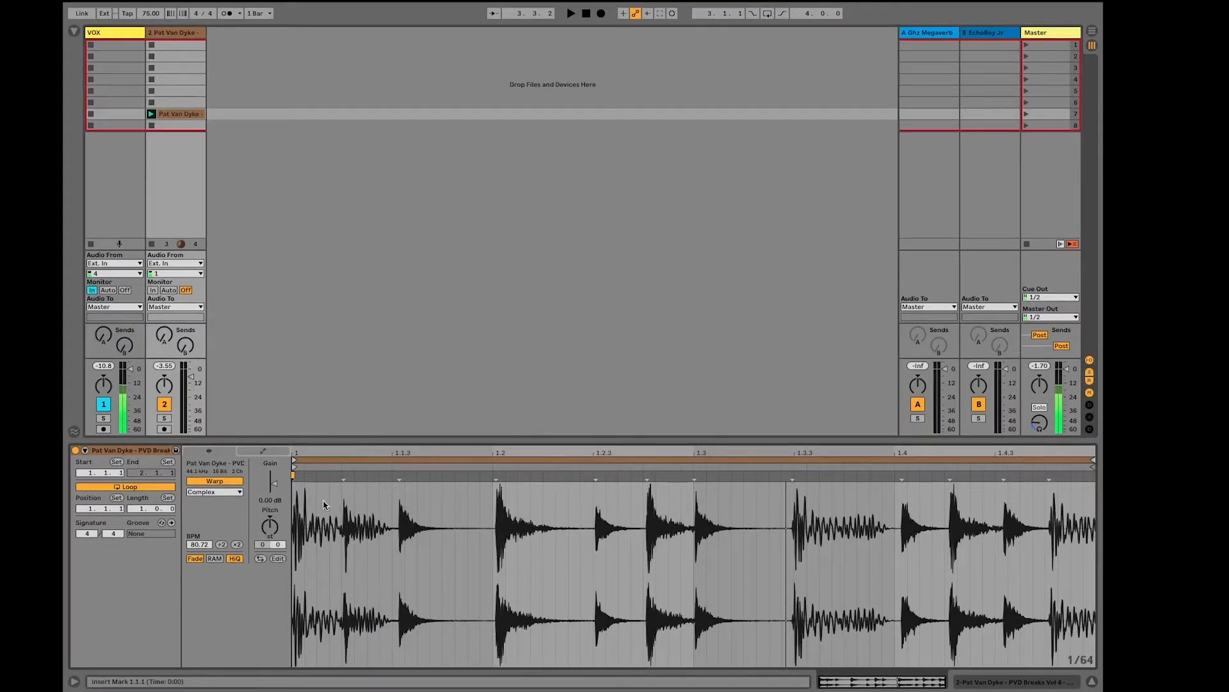
Turn on the metronome and warp the drum break's hits onto beats 1.4, 1.3 and 1.2
key(space)
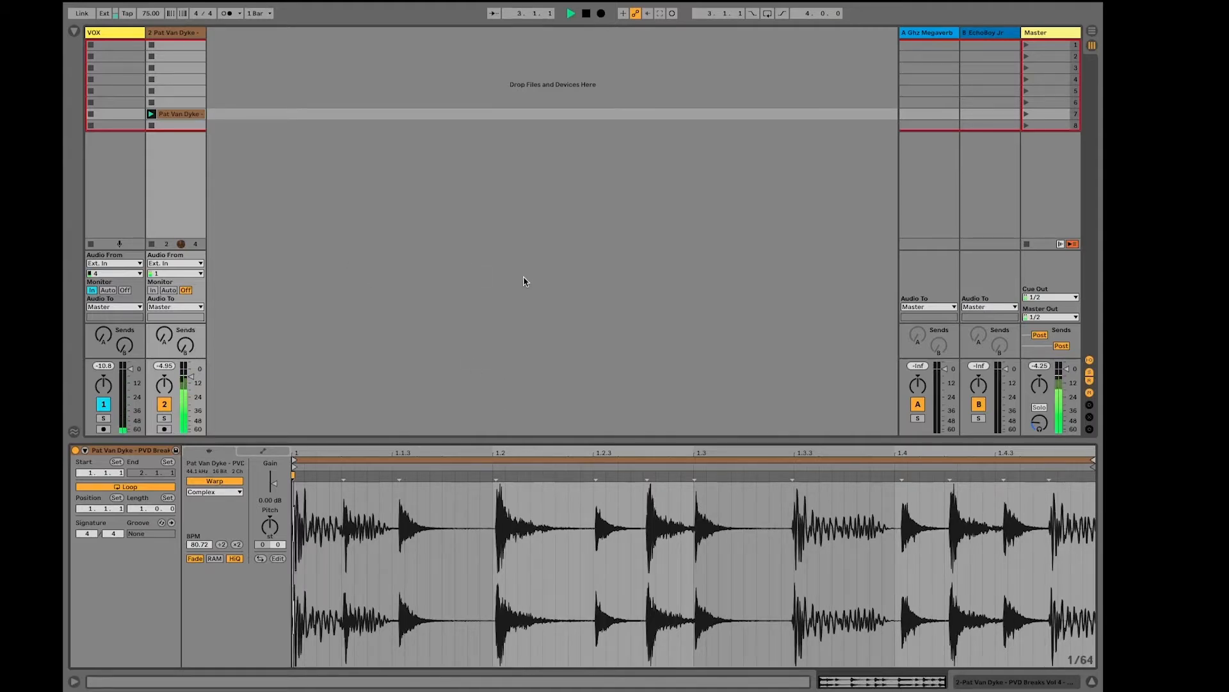
key(o)
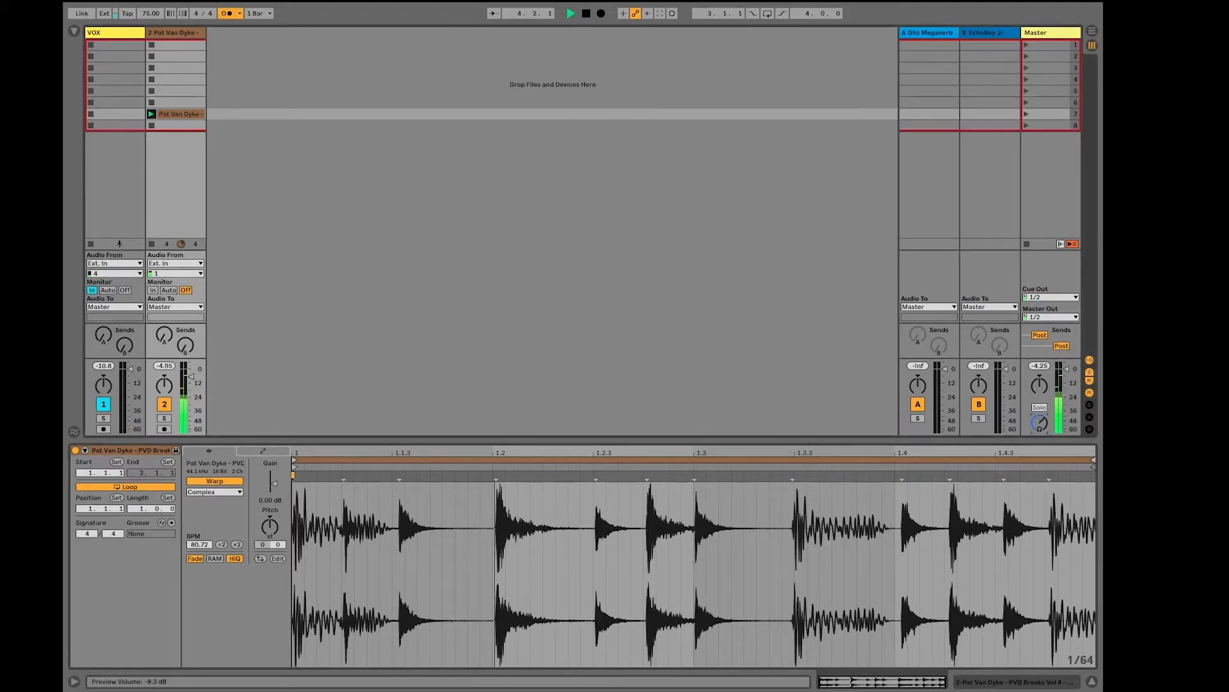
drag(903, 482, 899, 480)
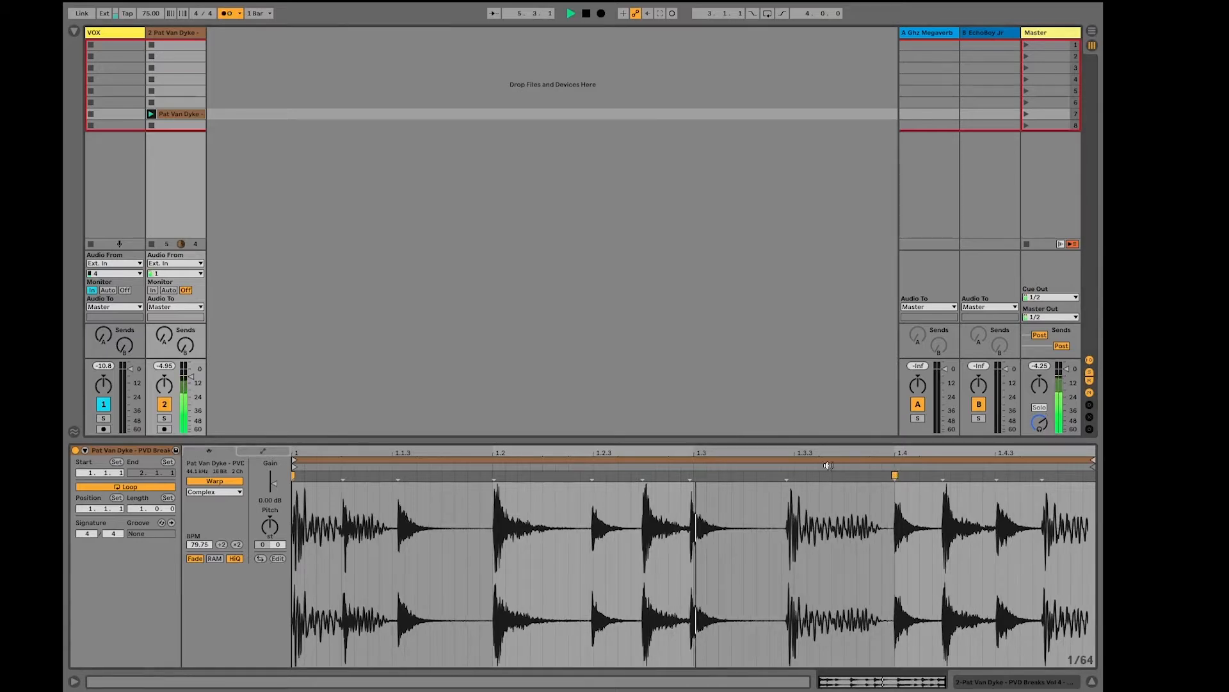
drag(688, 477, 693, 477)
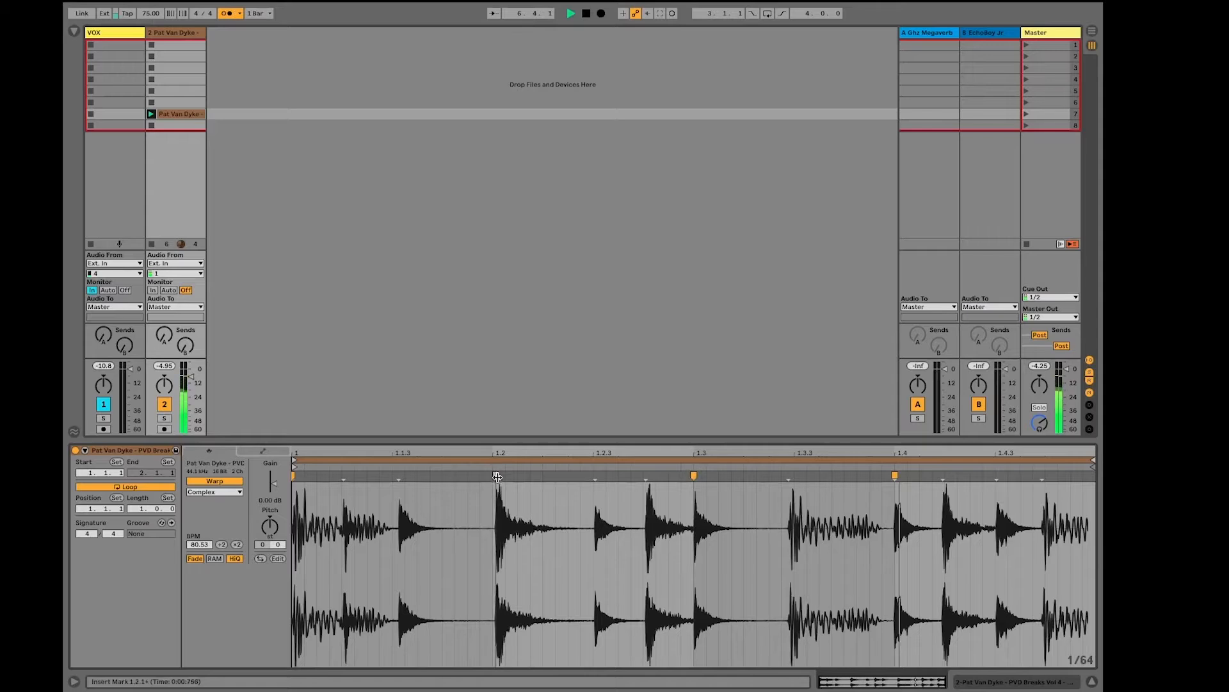
drag(499, 477, 495, 478)
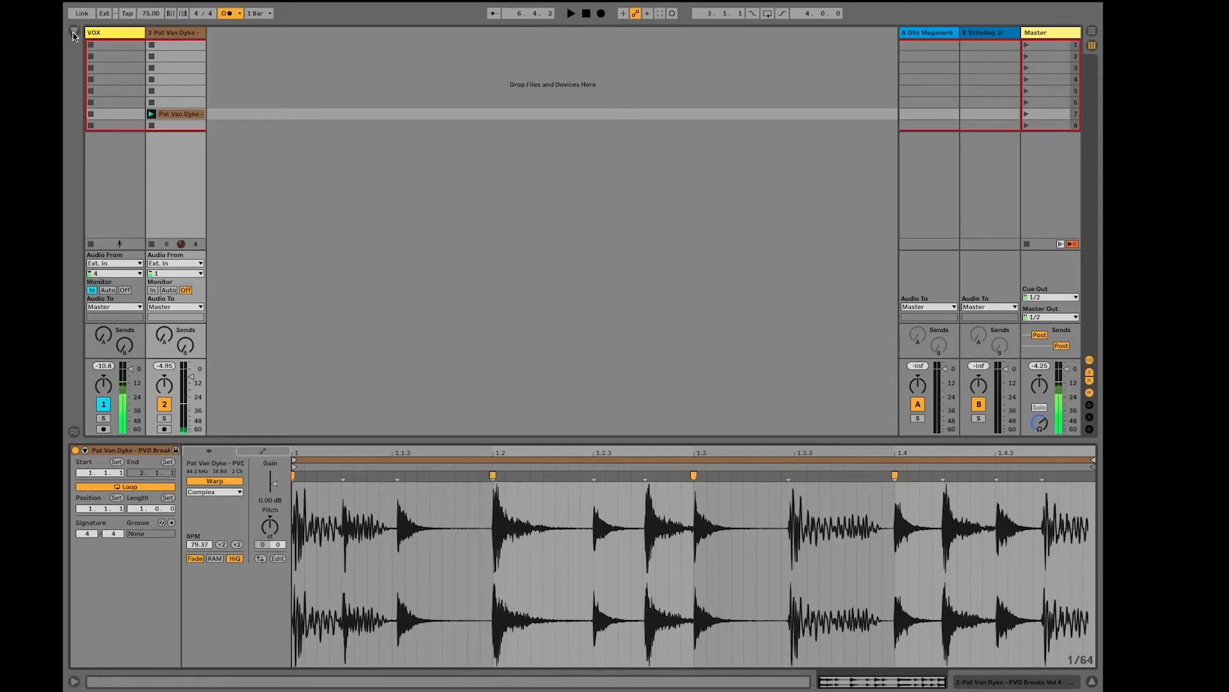
Search the browser for shaker, add AJ SHAKER R-4.wav on a new track in the drum break's scene, and launch it
click(74, 32)
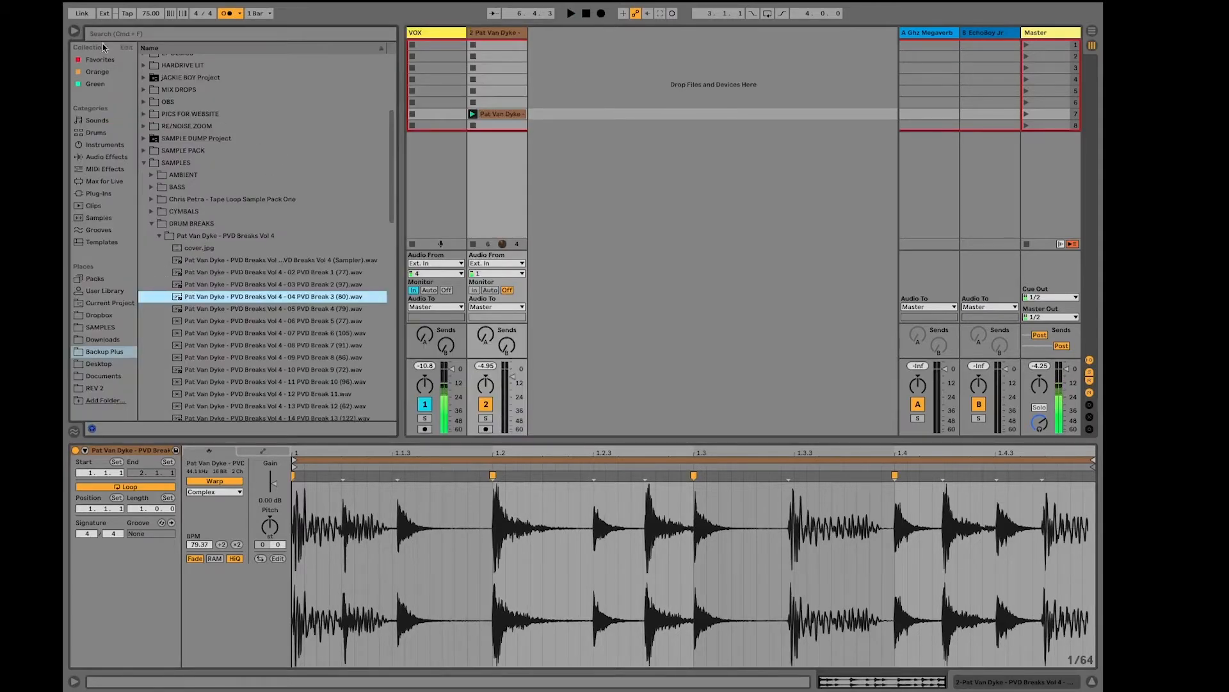
click(119, 33)
text(shaker)
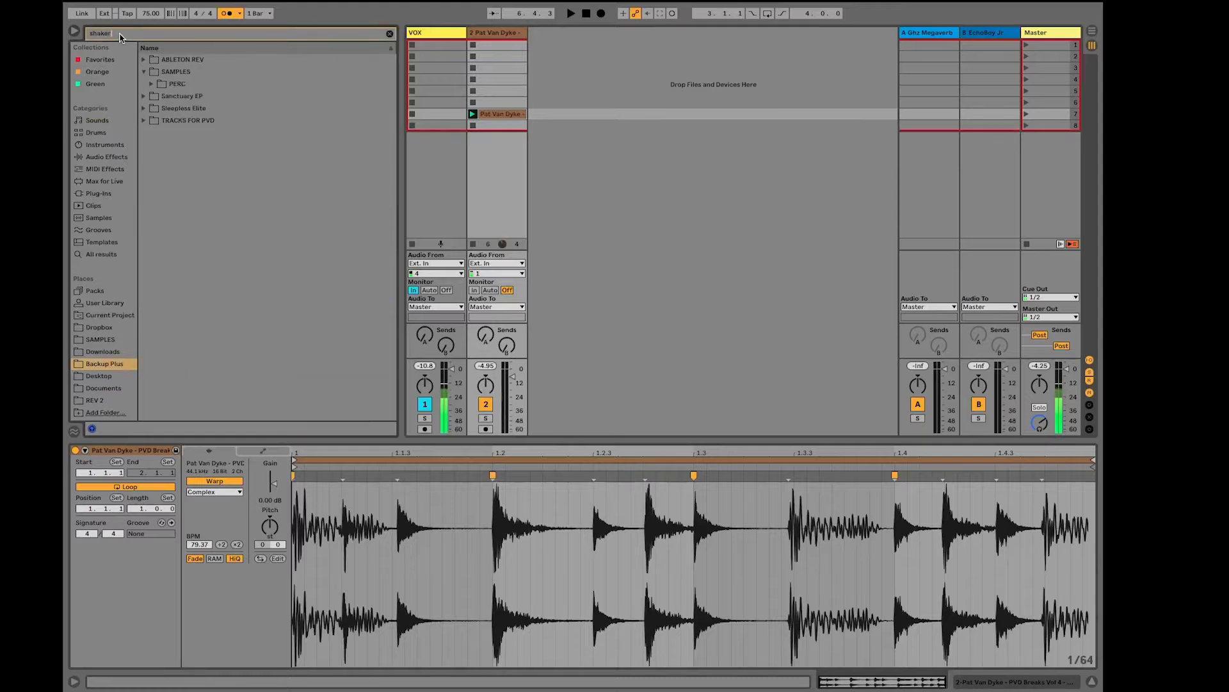
click(236, 132)
drag(232, 133, 566, 114)
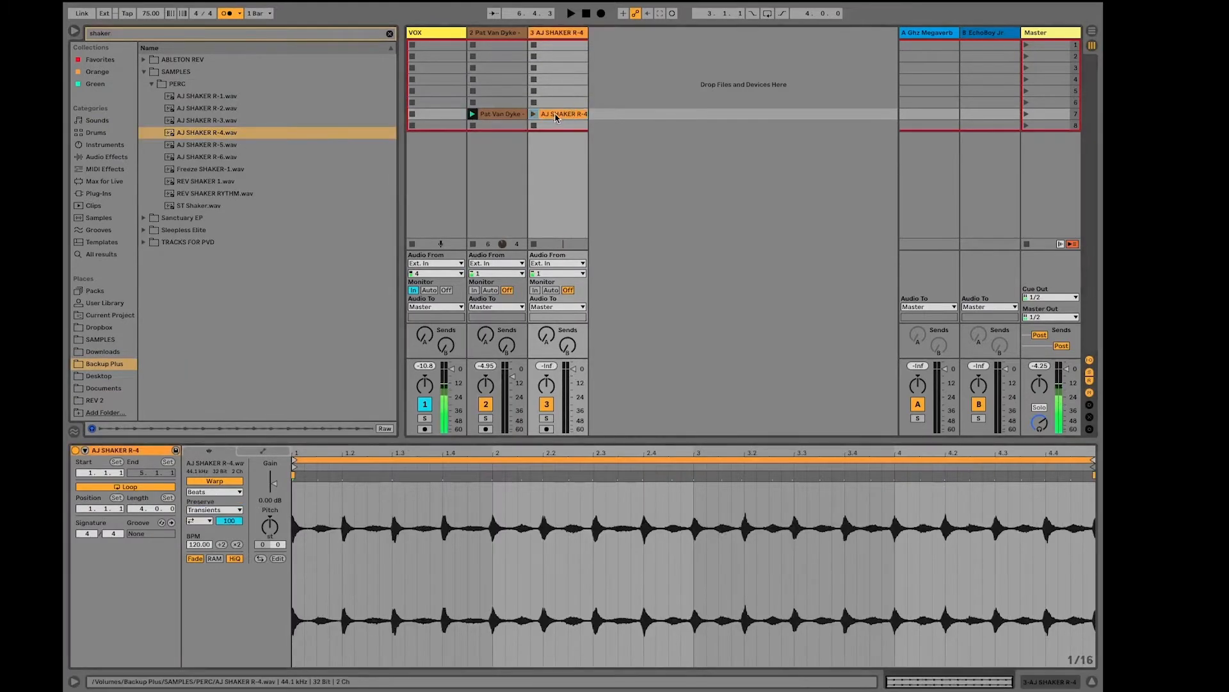
click(534, 114)
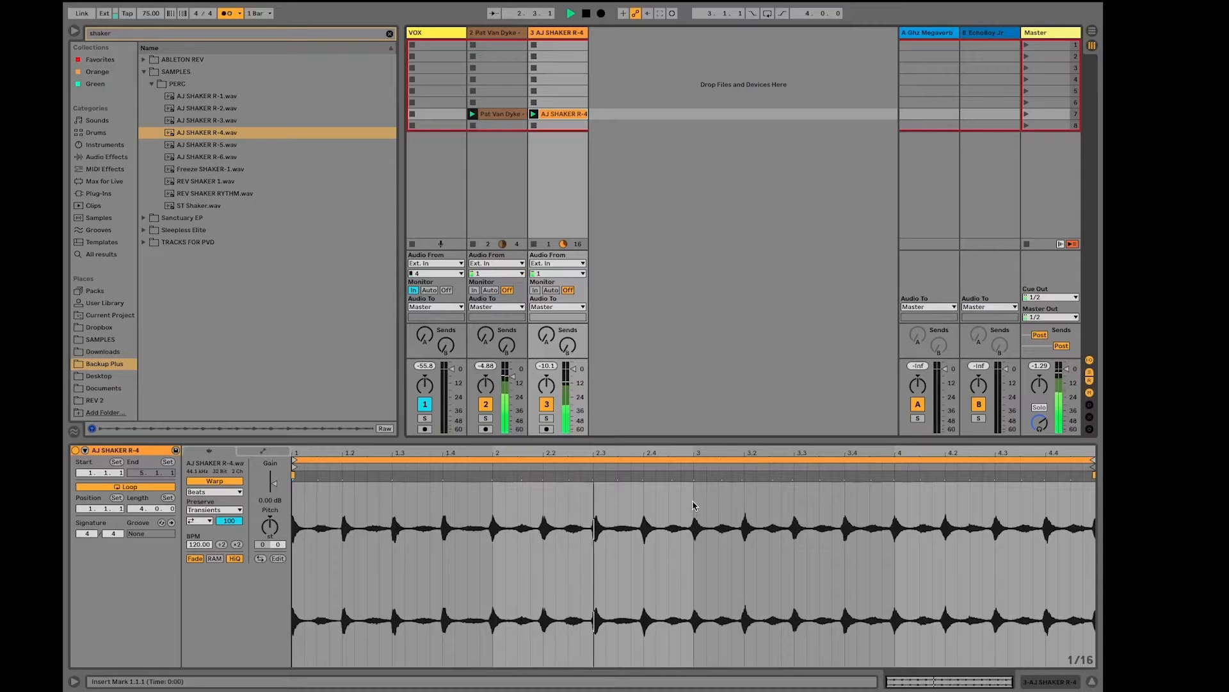
Loop the first two bars of the shaker clip and crop the clip to that section
drag(696, 505, 233, 513)
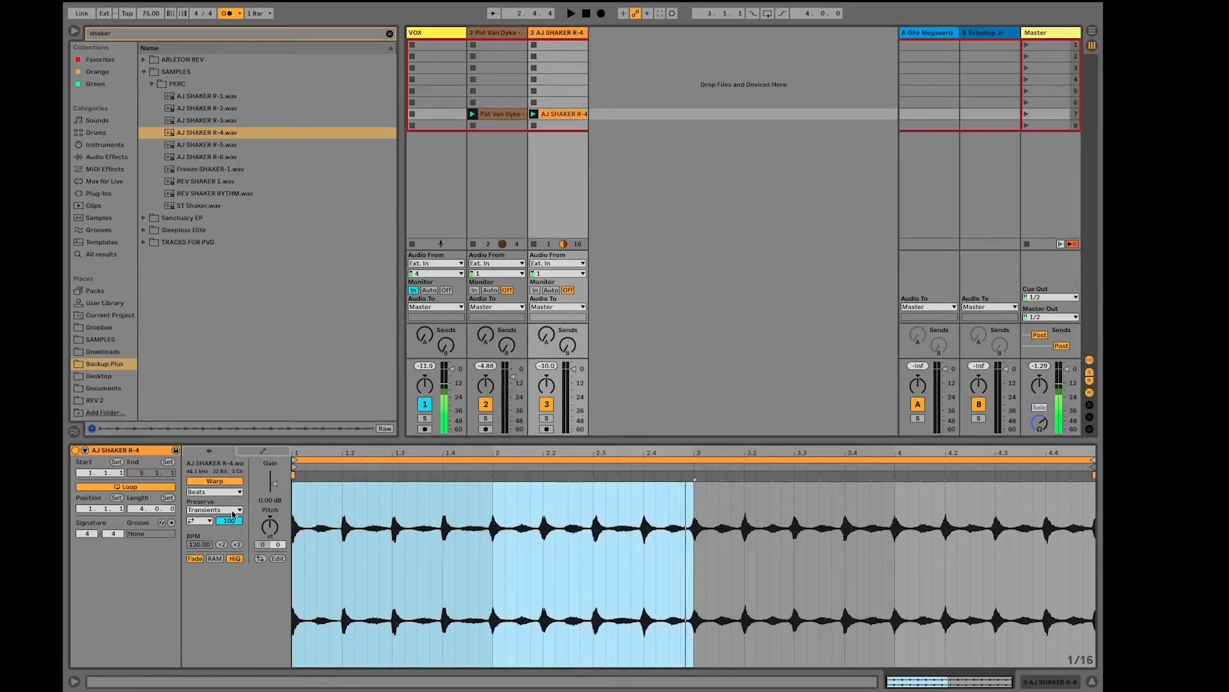
key(ctrl+l)
right_click(572, 509)
click(646, 379)
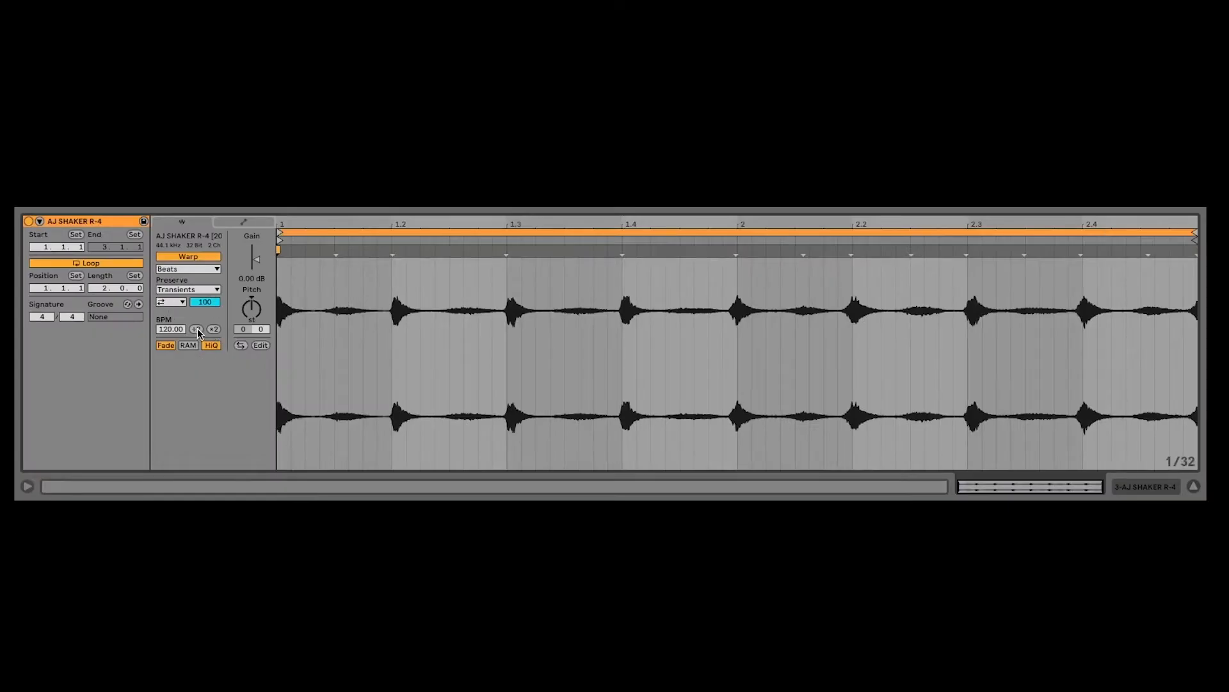
Compare the shaker clip's warp tempo at 60 and 240 BPM and set it to 30 BPM
click(196, 329)
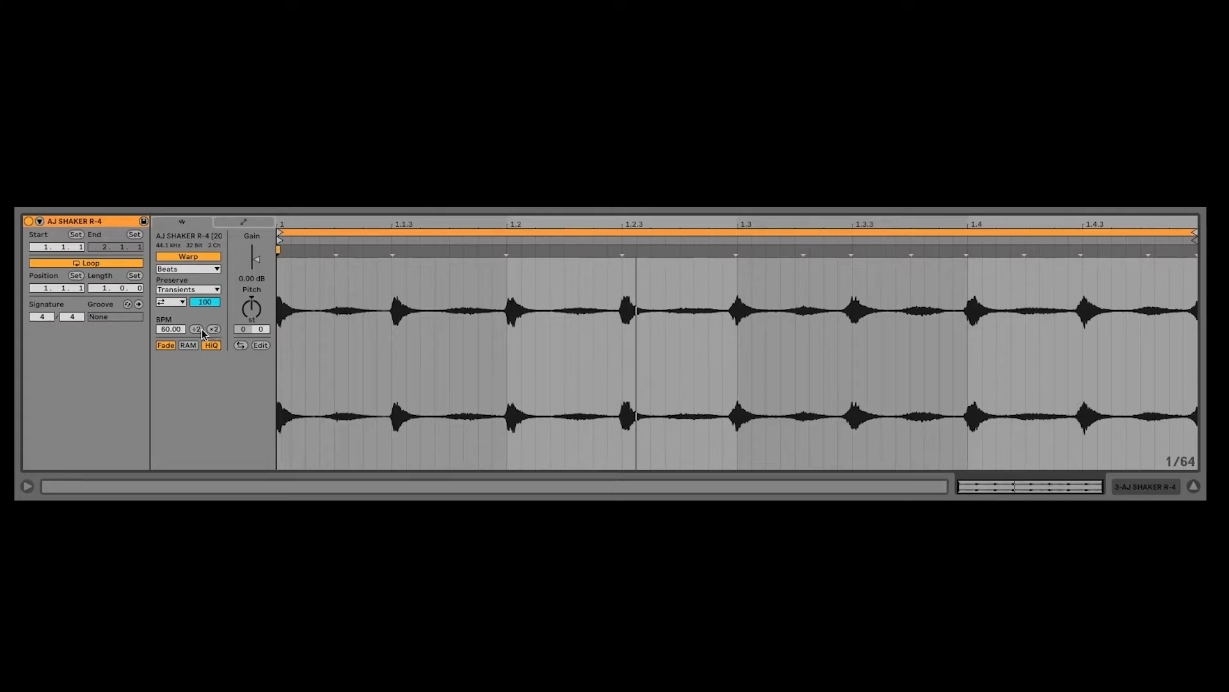
click(213, 329)
click(213, 329)
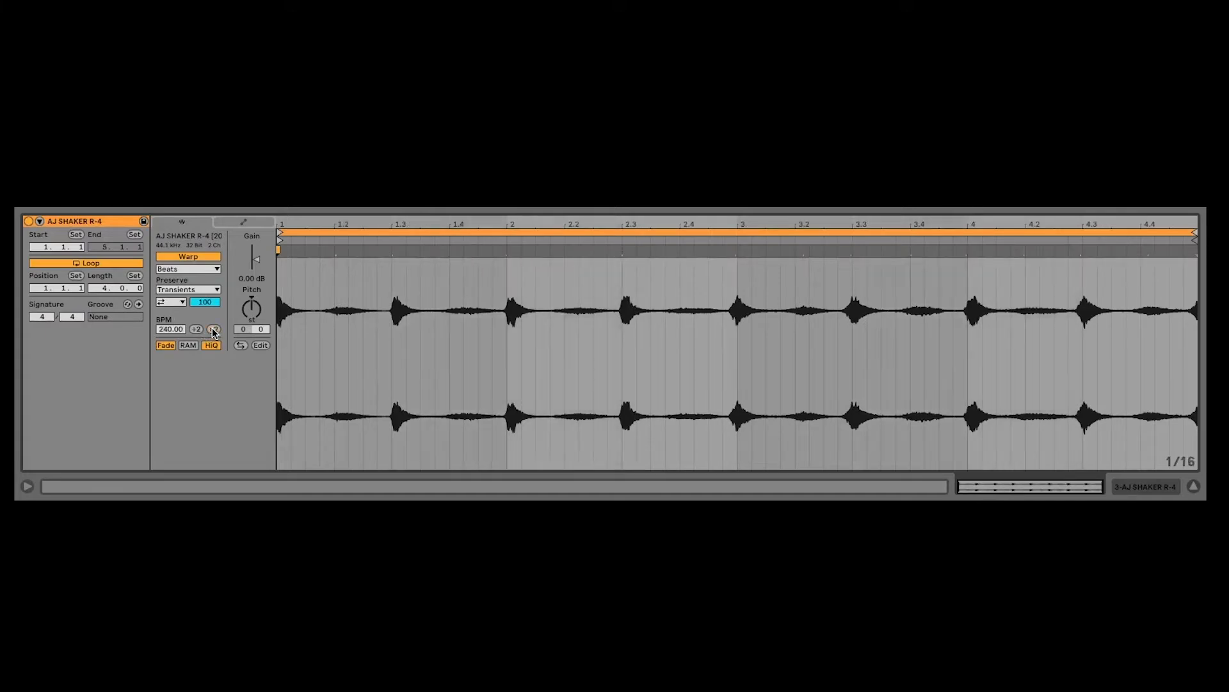
click(196, 329)
click(196, 329)
click(197, 330)
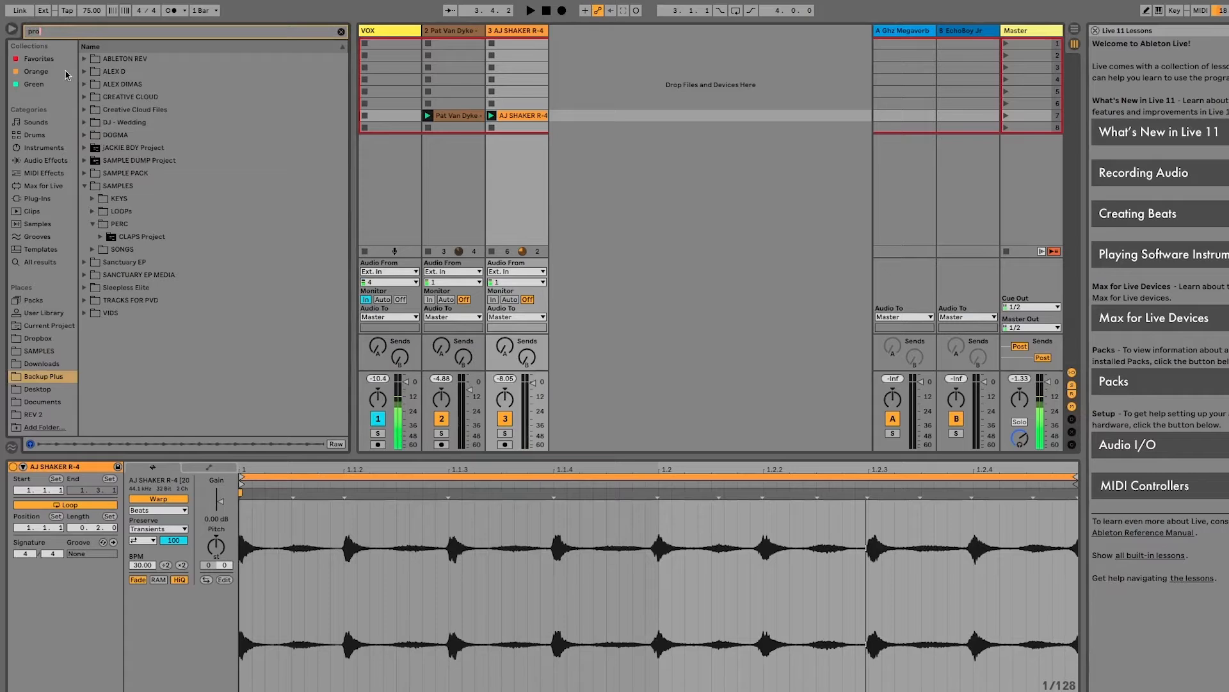
Add Pro-Q 3 to the shaker track and create a bell boost of about 3.65 dB near 9338 Hz
click(45, 60)
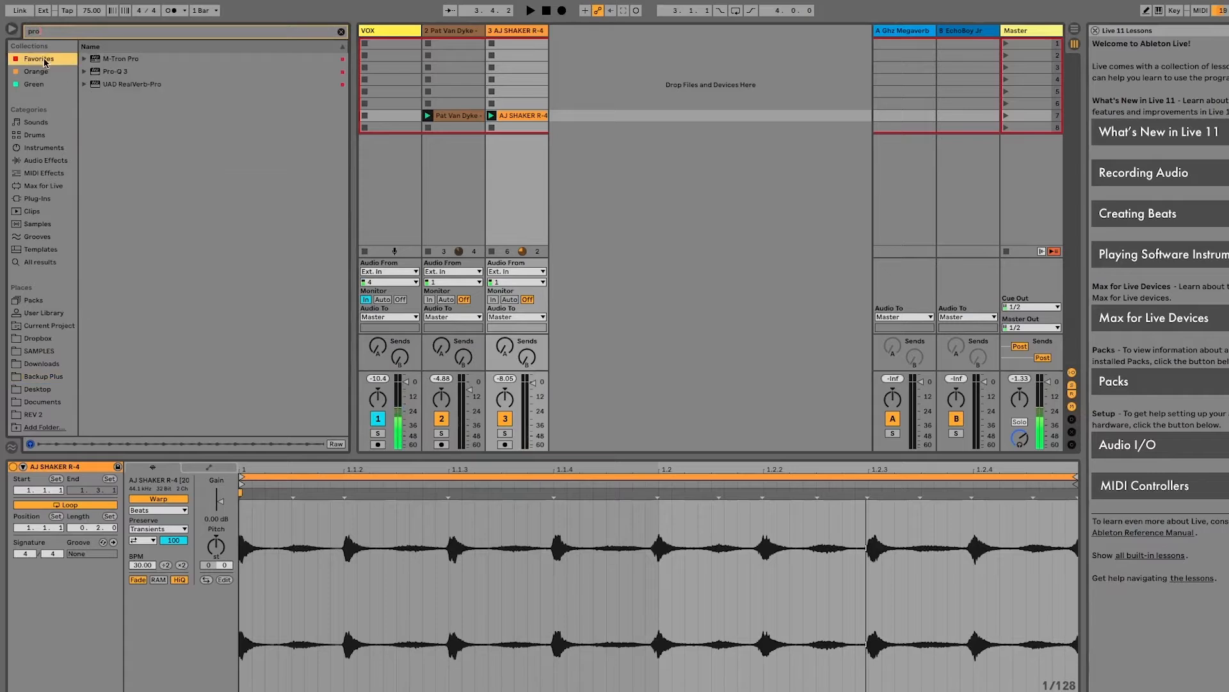
double_click(145, 72)
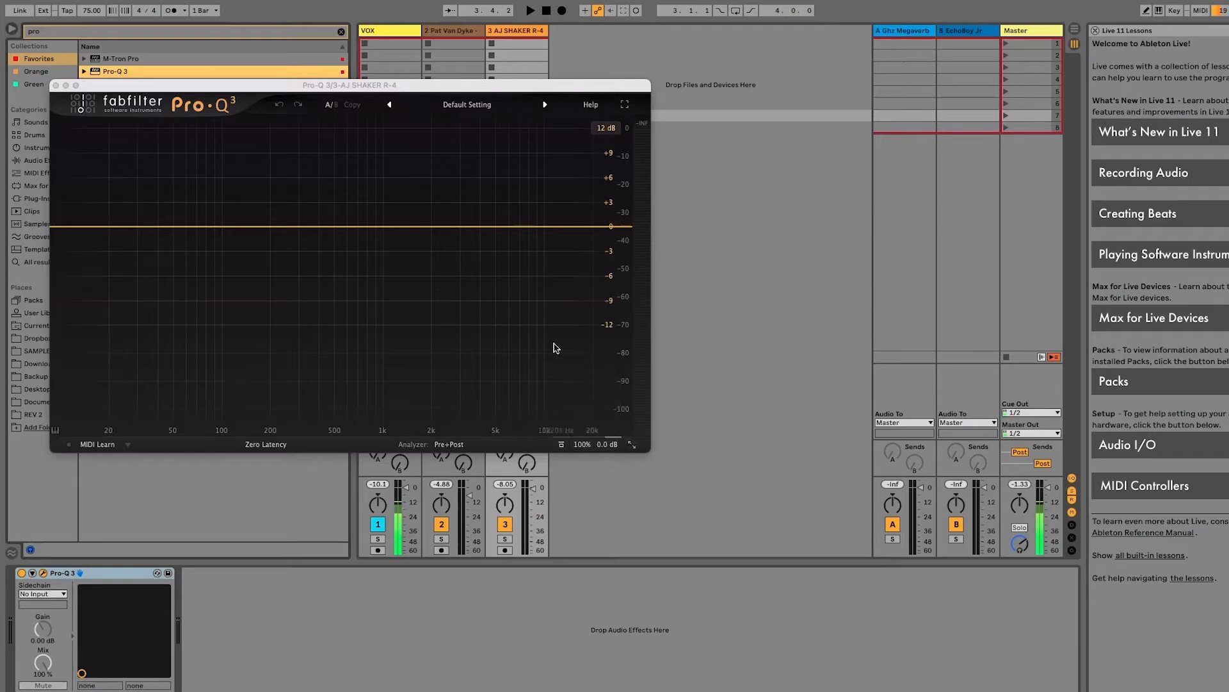
key(space)
drag(539, 226, 540, 197)
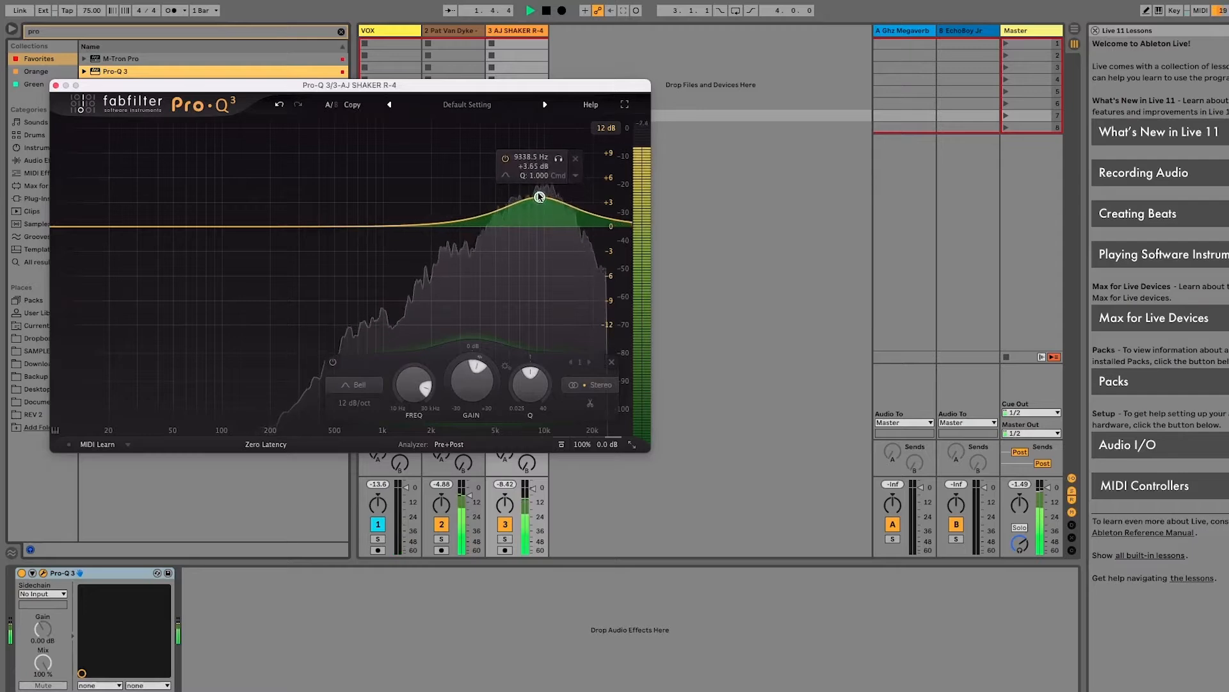
key(space)
Add a low cut near 1.8 kHz to the shaker EQ and lower the bell to about -0.15 dB at 9210 Hz
drag(61, 228, 423, 251)
key(space)
click(540, 199)
drag(540, 199, 539, 229)
key(space)
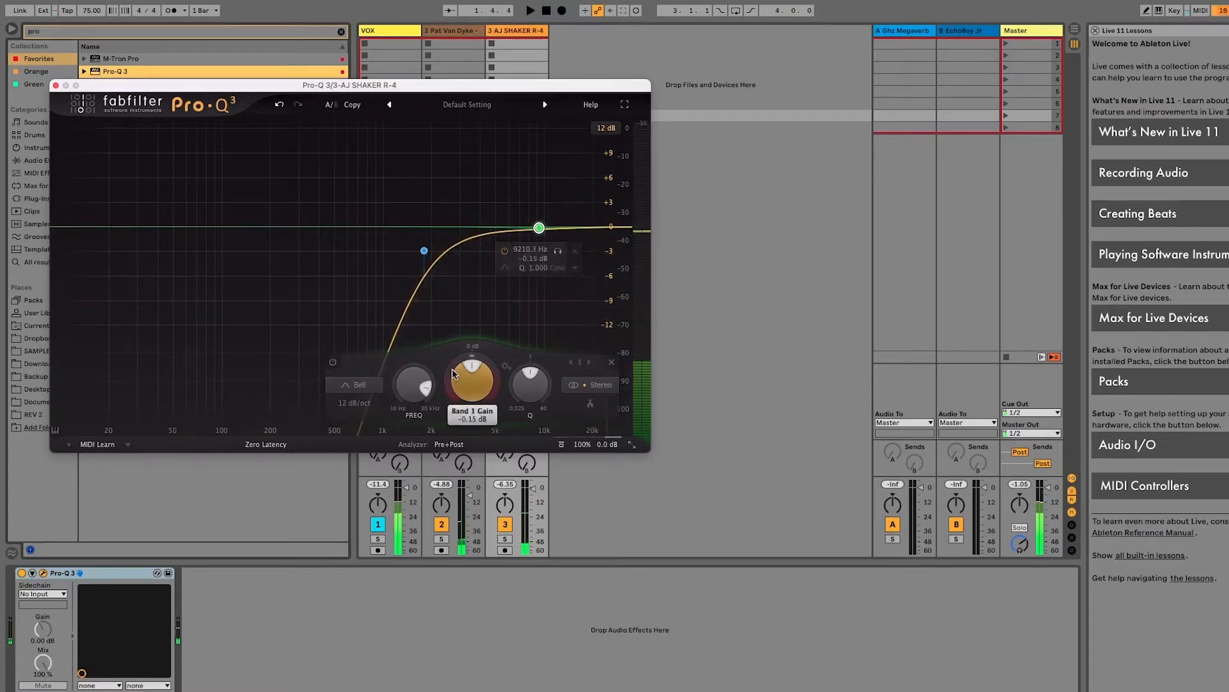
Give the 9210 Hz bell about +1.06 dB gain with a positive dynamic range, and enlarge the EQ window
mouse_move(451, 375)
mouse_down()
mouse_move(471, 354)
mouse_move(446, 362)
mouse_up()
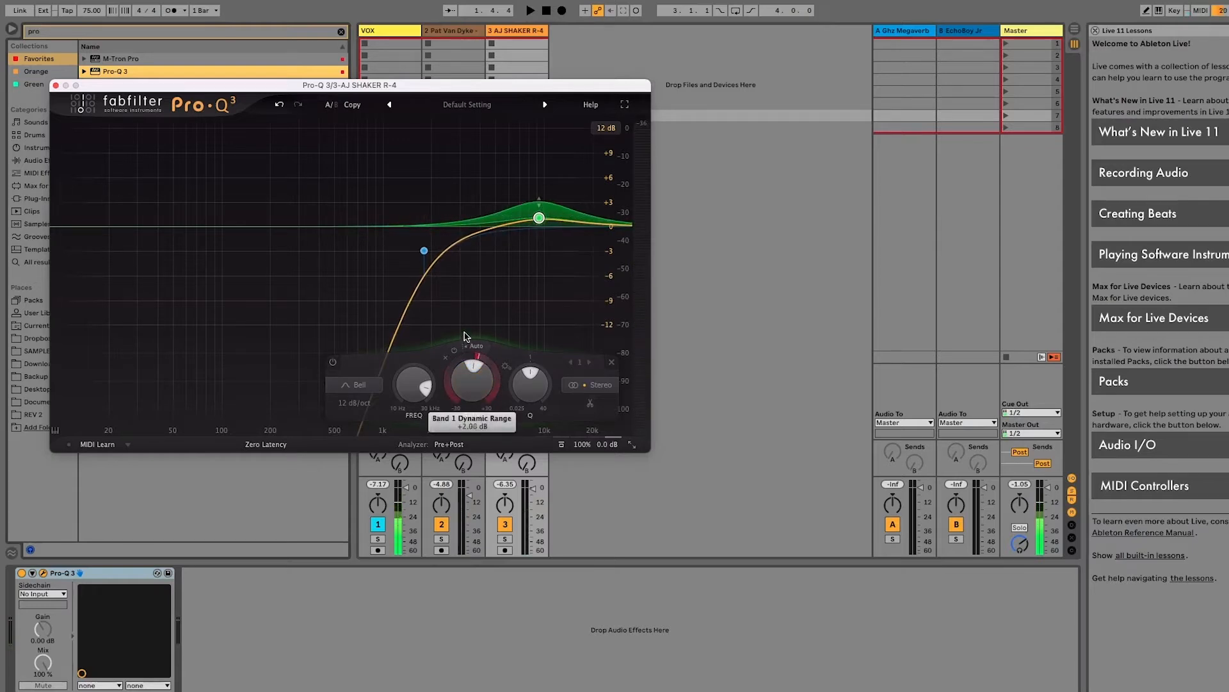
key(space)
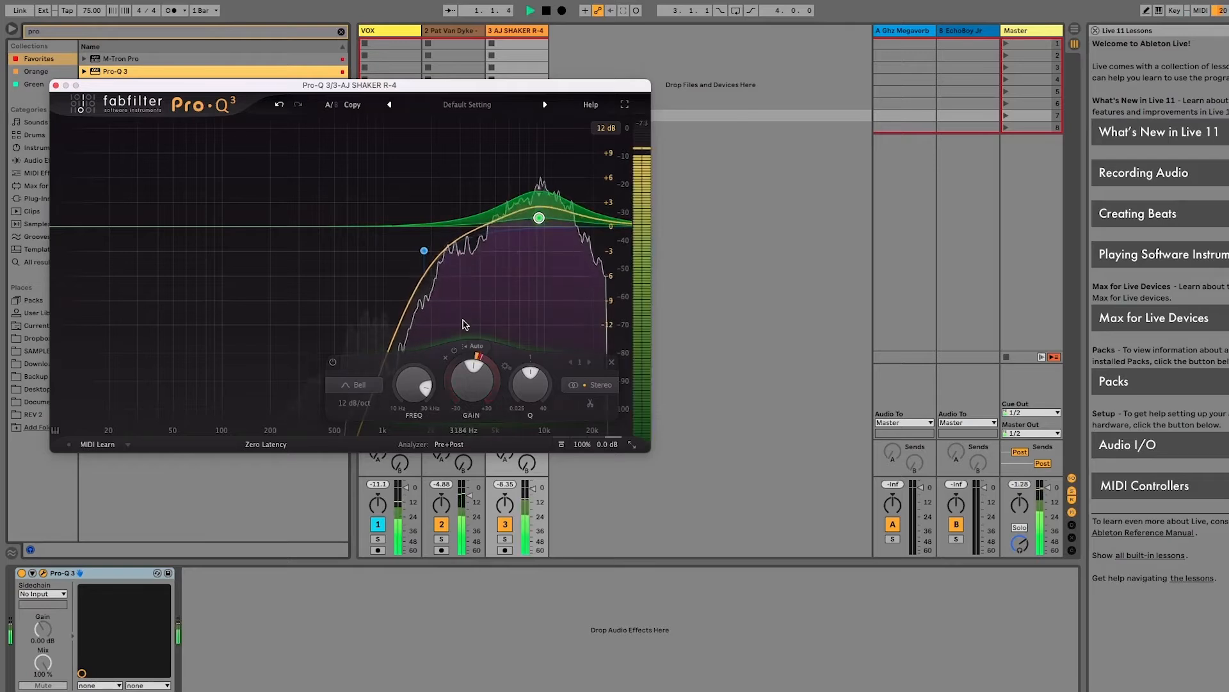
key(space)
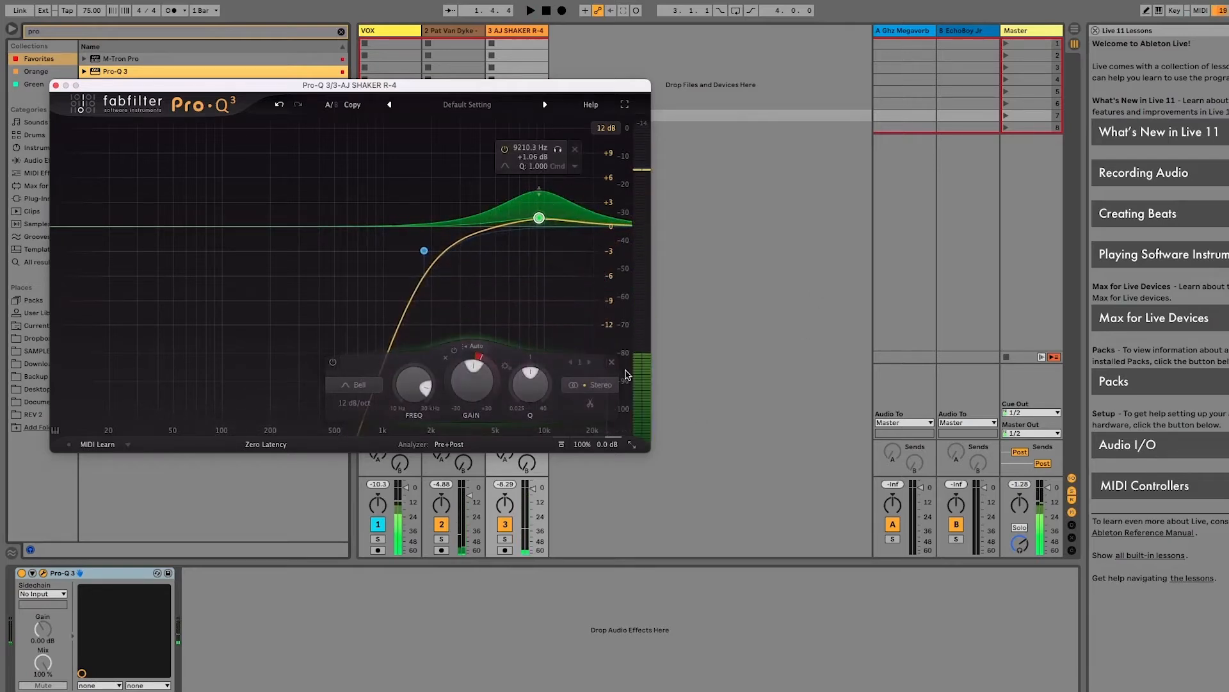
click(632, 445)
click(666, 506)
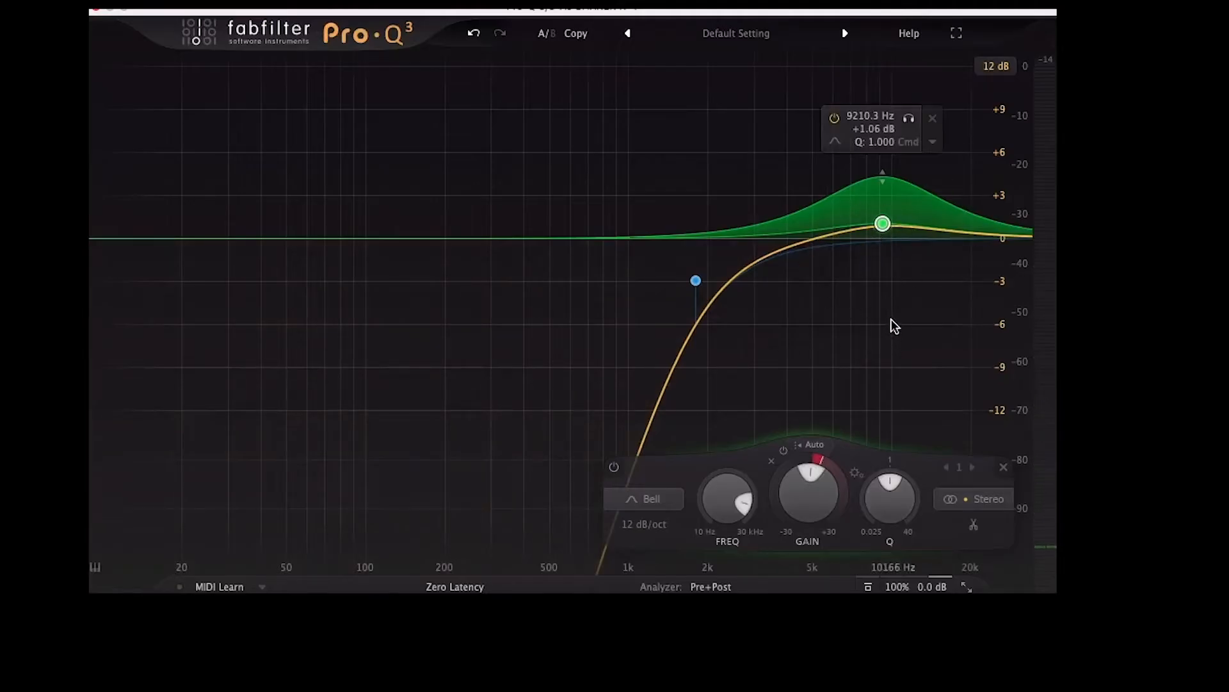
Set the bell to about -0.18 dB at 9327 Hz with a dynamic range of about -6.20 dB, listening during playback
key(space)
drag(882, 223, 883, 242)
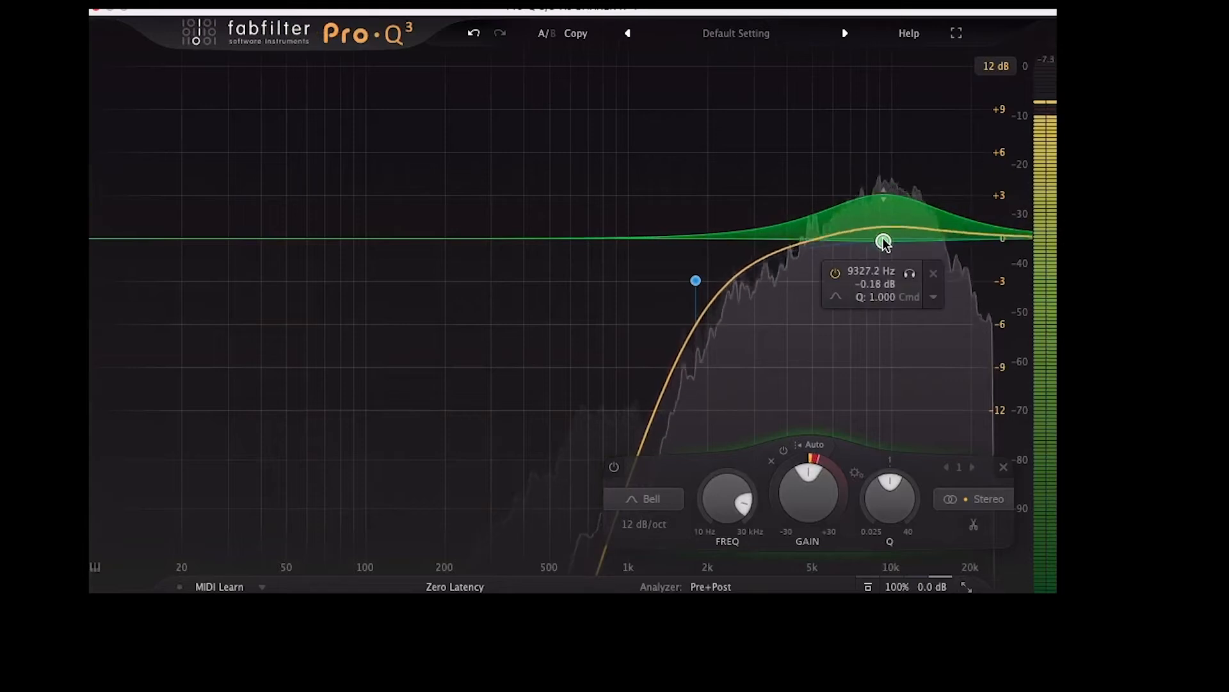
key(space)
drag(842, 478, 831, 412)
key(space)
drag(837, 473, 749, 681)
key(space)
key(space)
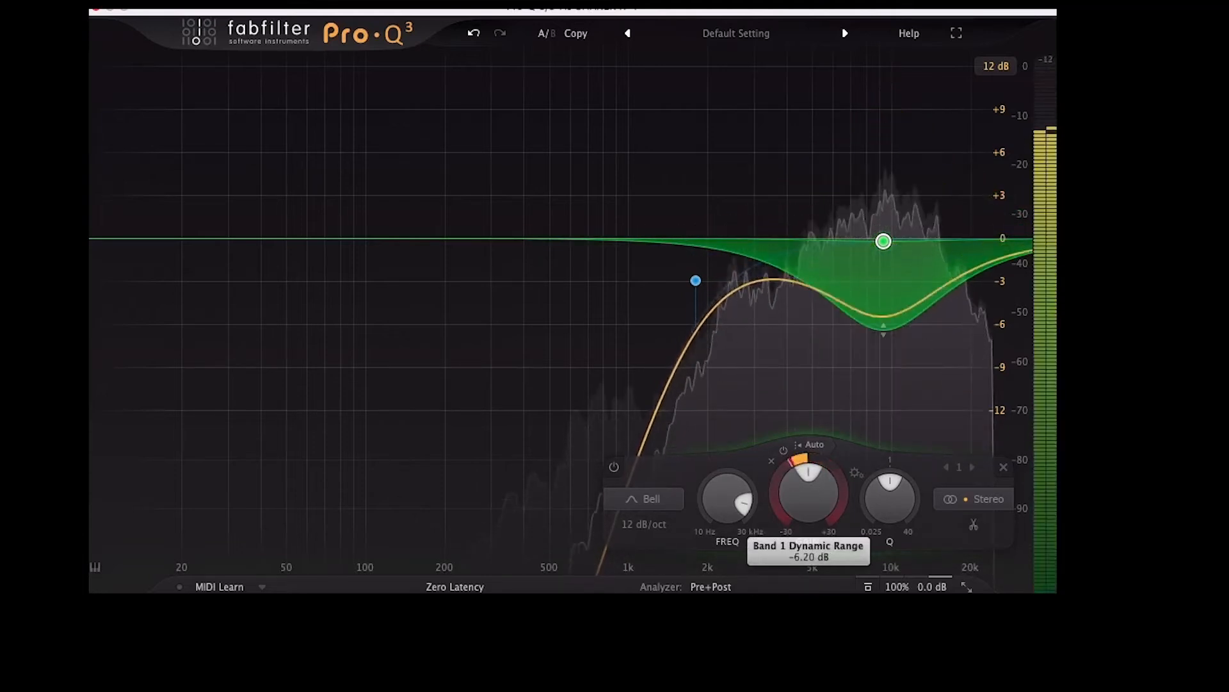
key(space)
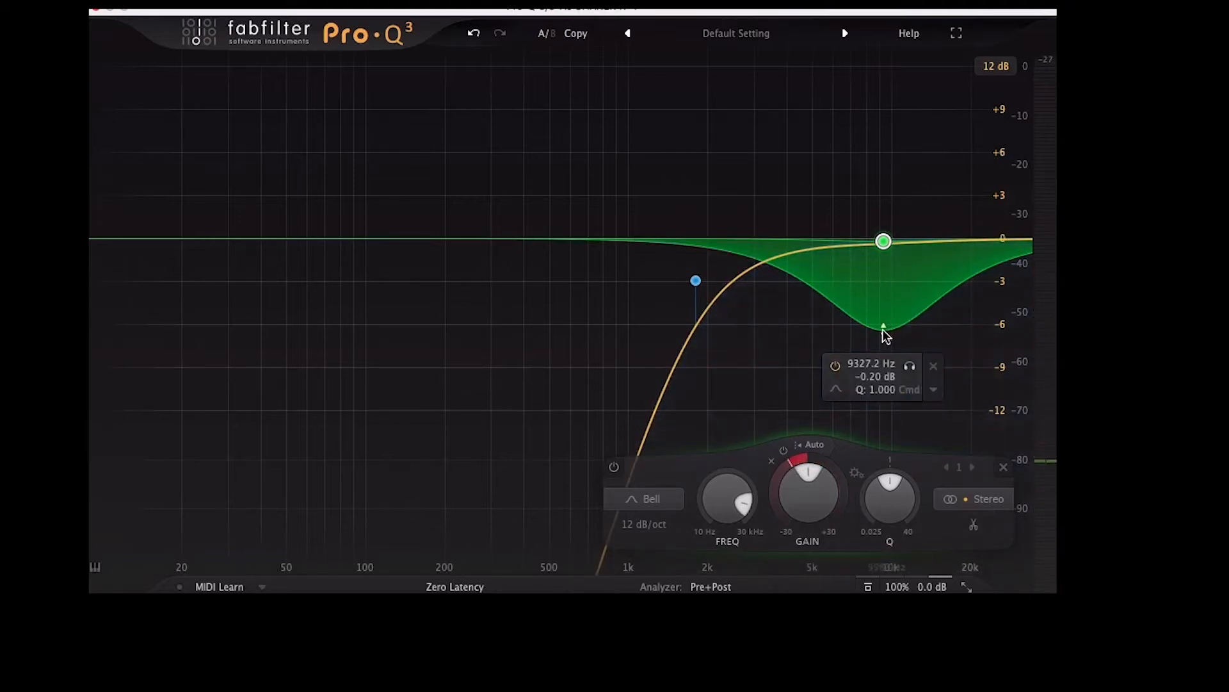
Move the bell to about 2.5 kHz at roughly +1.71 dB and lower the low cut to about 213 Hz
drag(812, 492, 819, 473)
drag(884, 230, 733, 213)
drag(695, 282, 452, 284)
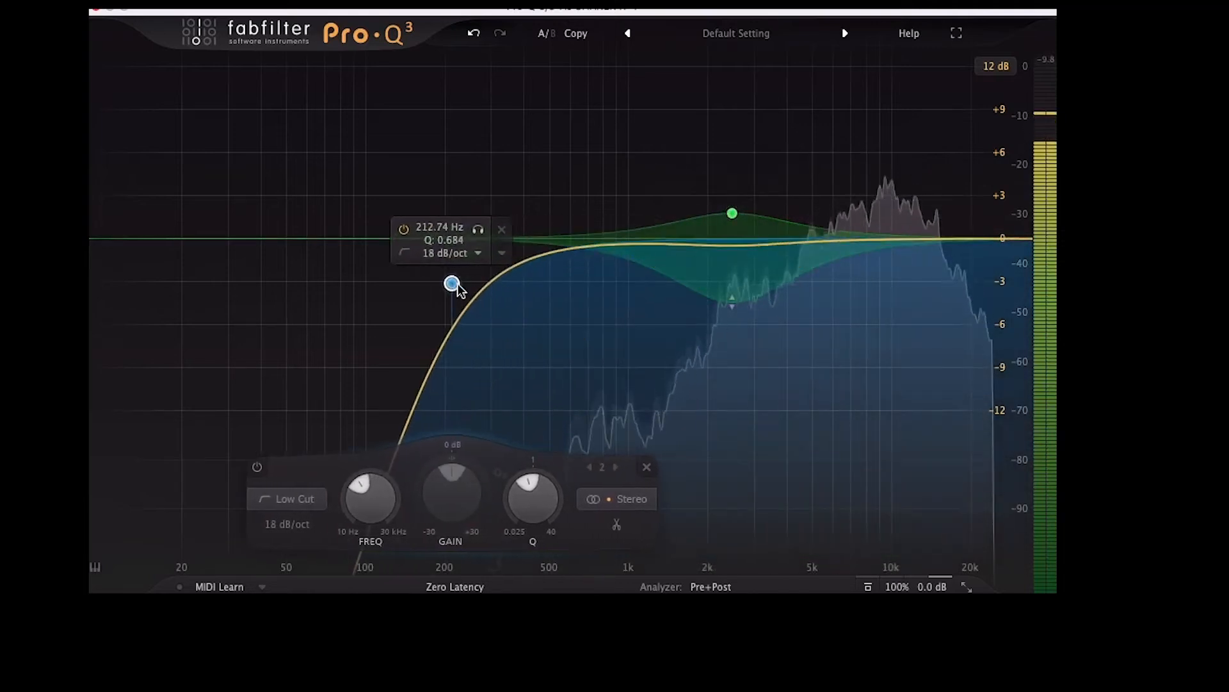
Audition the bell band while sweeping it from about 1182 Hz to 3701 Hz, and set its dynamic range to about +1.72 dB
drag(732, 213, 648, 215)
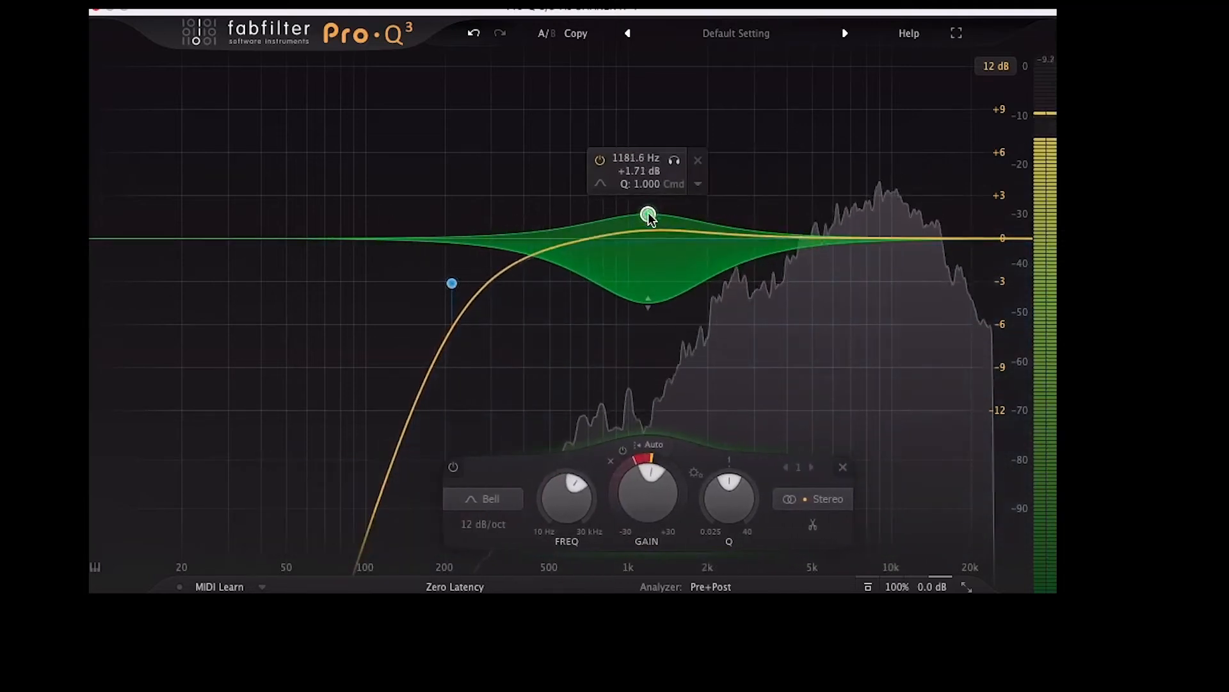
click(674, 160)
drag(674, 161, 680, 161)
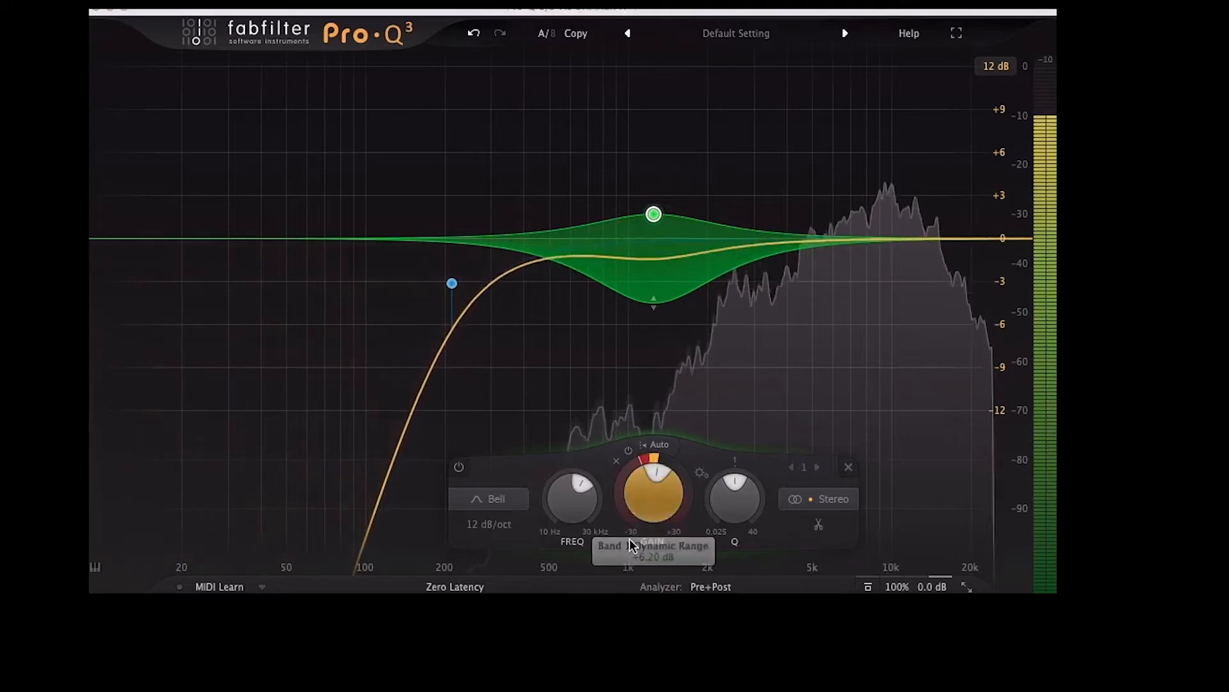
mouse_move(647, 255)
drag(682, 163, 812, 154)
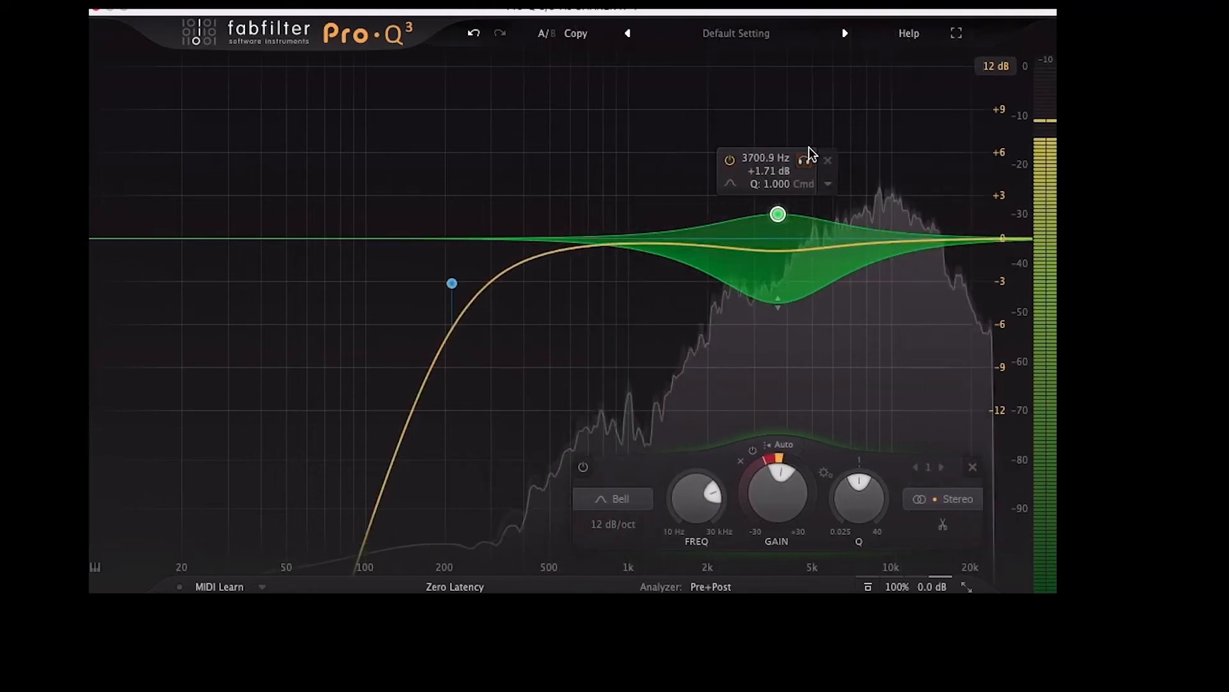
key(space)
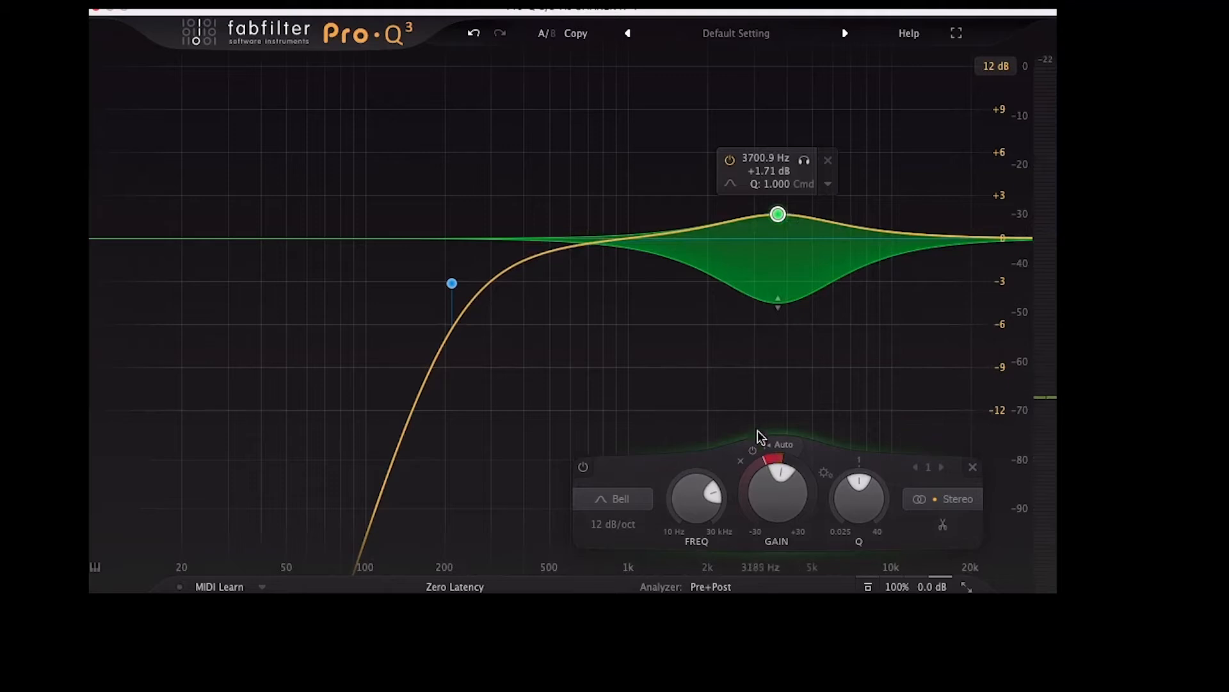
drag(781, 437, 804, 272)
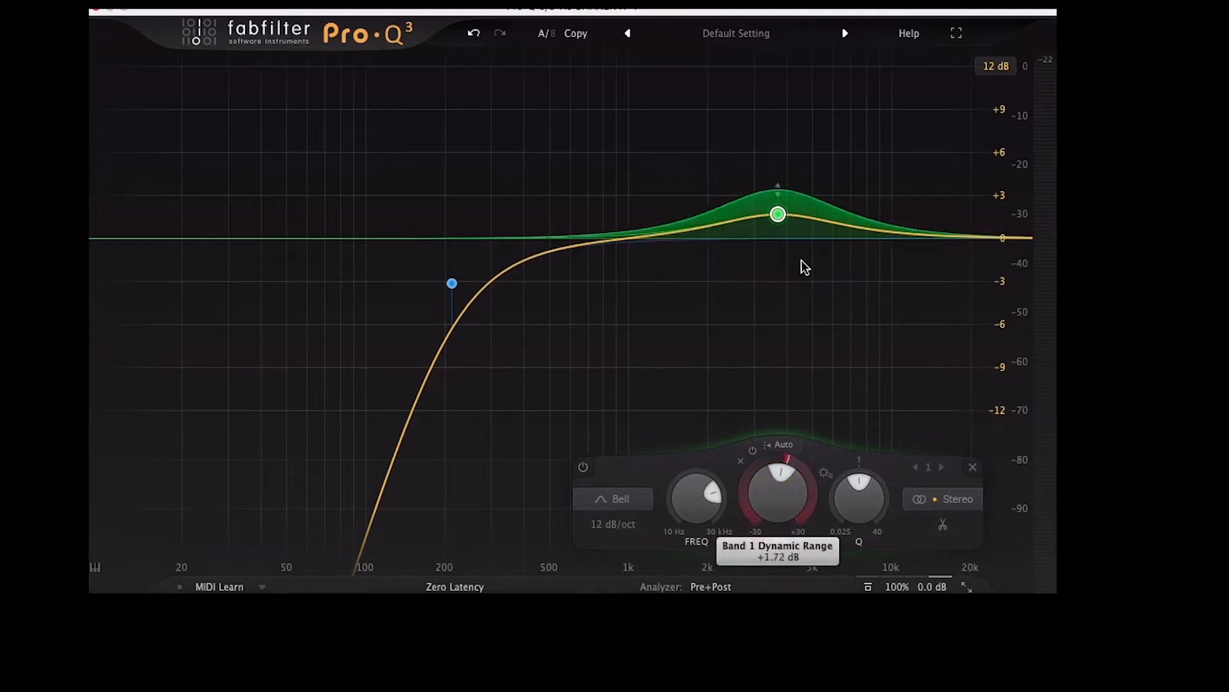
Move the bell to about 8304 Hz at -0.36 dB and raise its dynamic range to peak near +6 dB during playback
key(space)
drag(778, 214, 871, 243)
drag(820, 467, 828, 411)
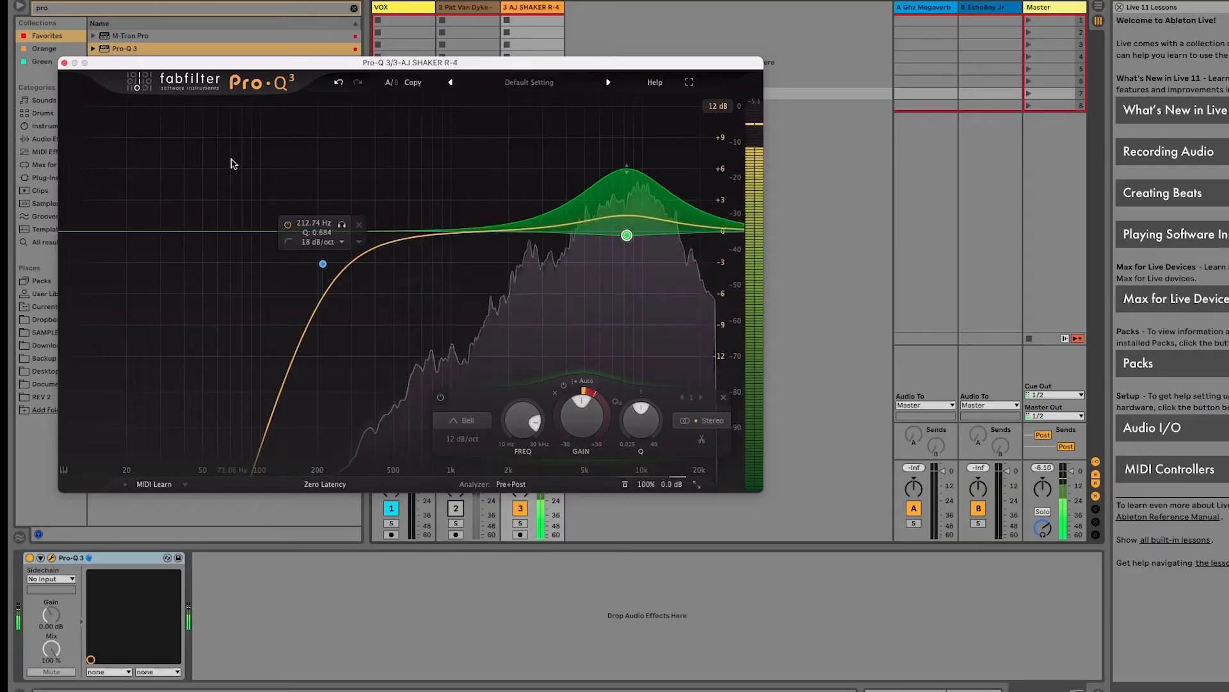
click(65, 63)
Set the shaker clip's warp tempo to 60 BPM and briefly solo the shaker track to check its timing
click(457, 510)
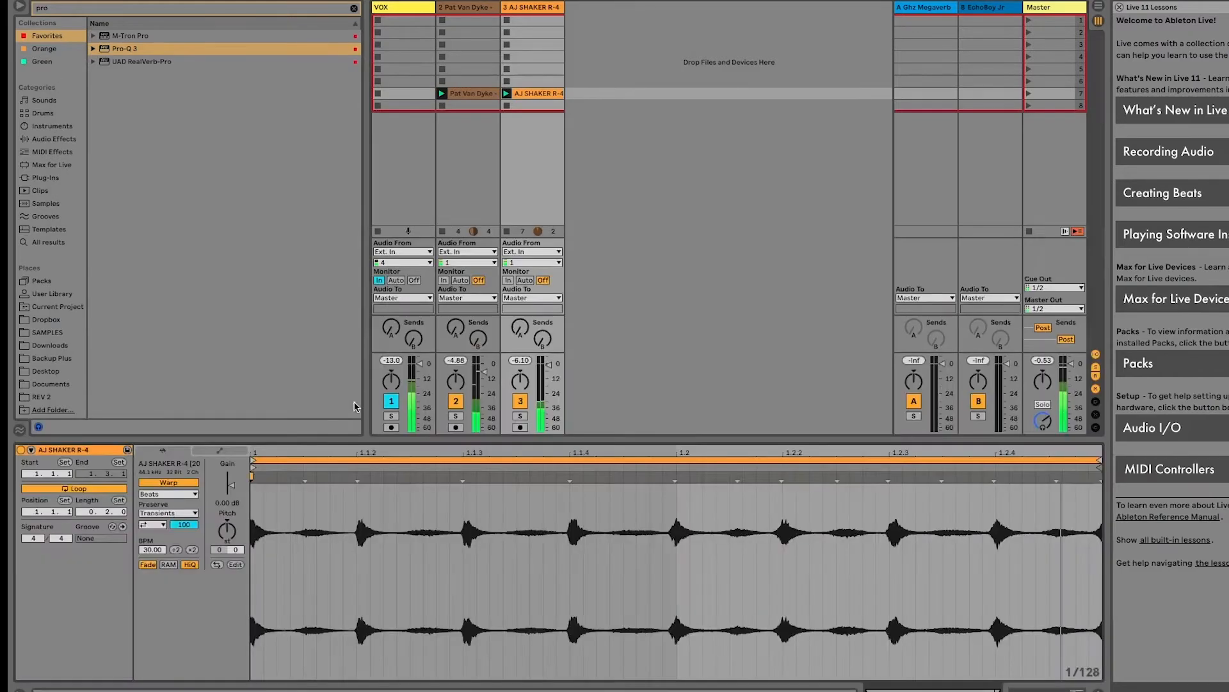
click(192, 549)
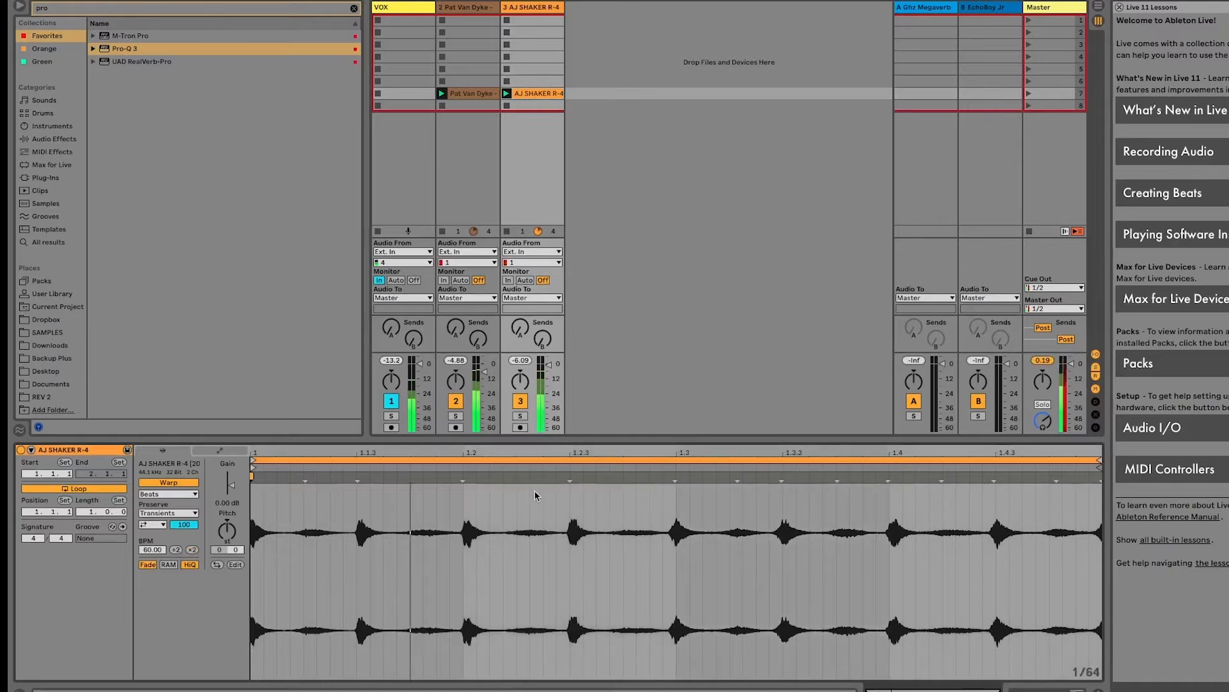
click(519, 415)
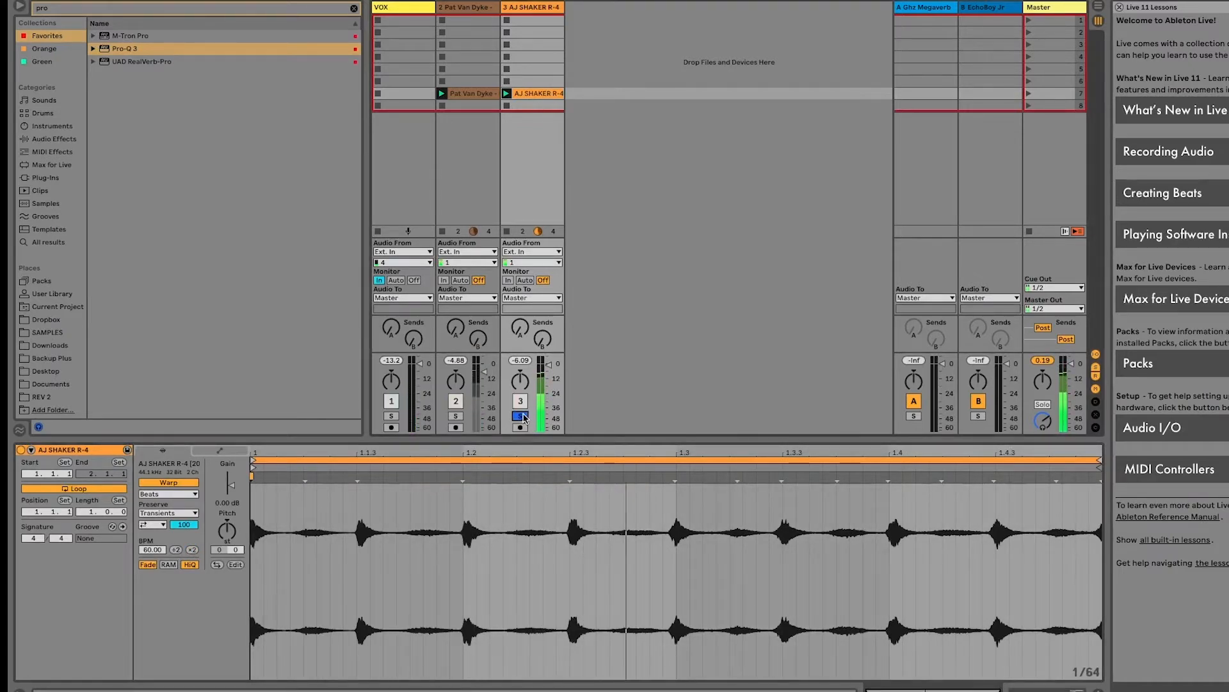
click(520, 416)
Reopen the shaker's Pro-Q 3, fine-tune the bell to about 9910 Hz at -0.54 dB, and raise the low cut to about 580 Hz
click(542, 9)
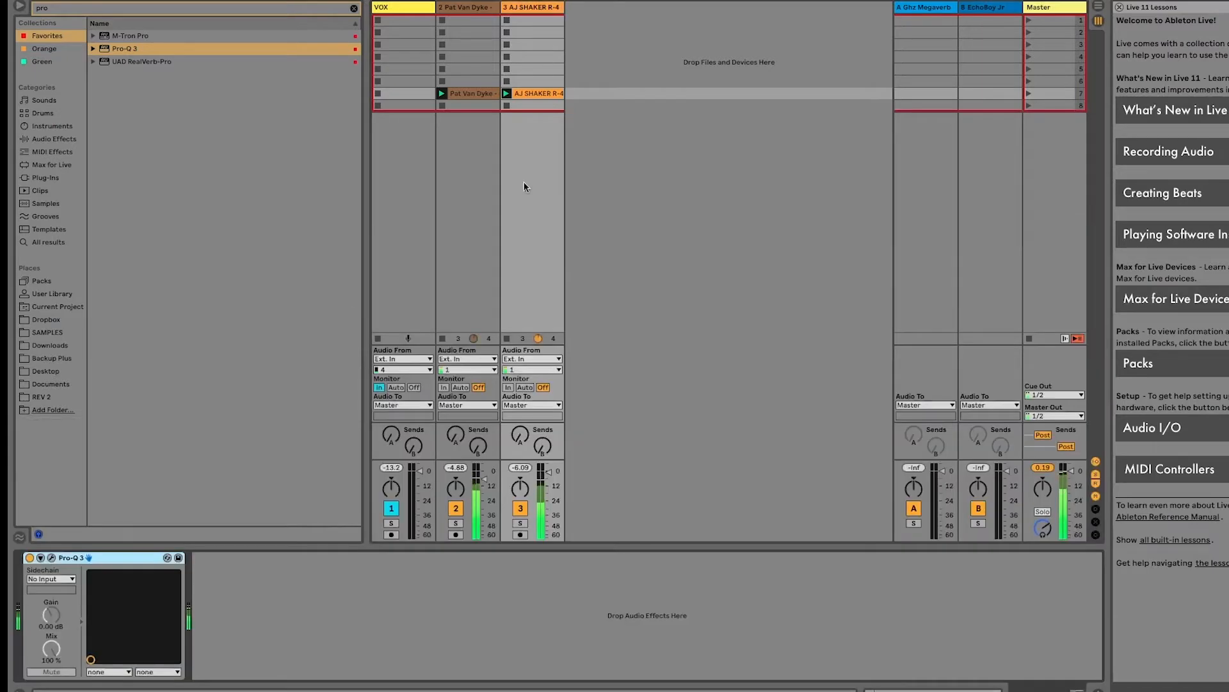
click(52, 557)
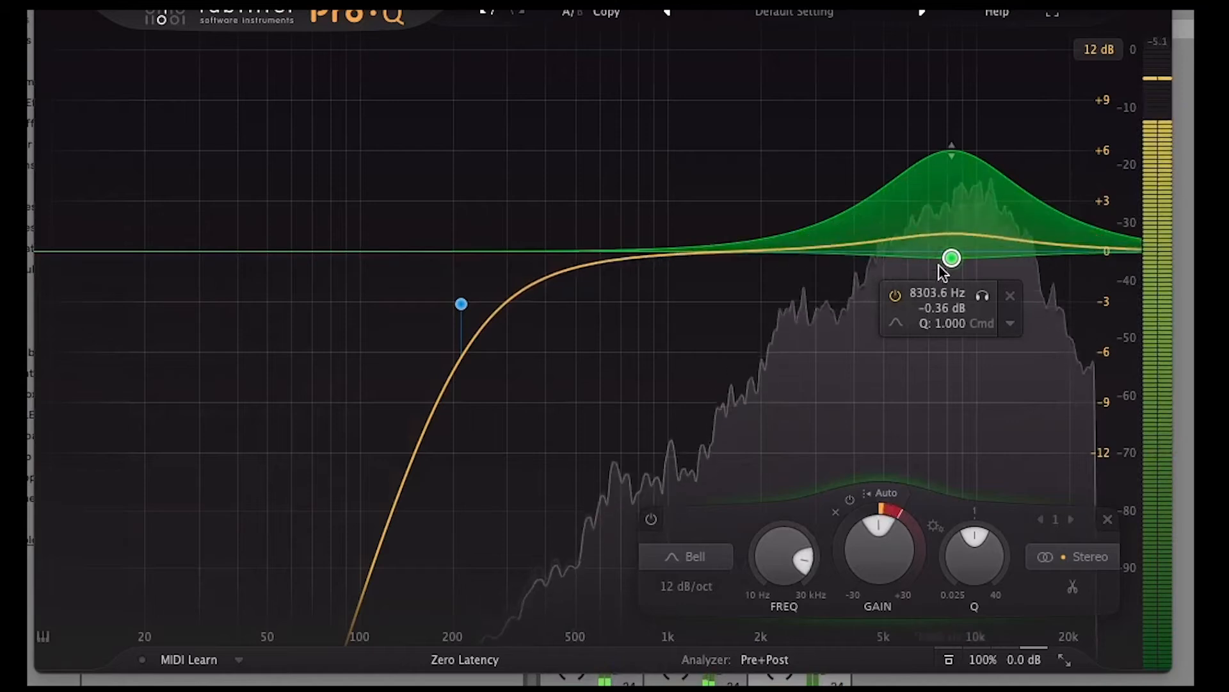
drag(951, 257, 976, 249)
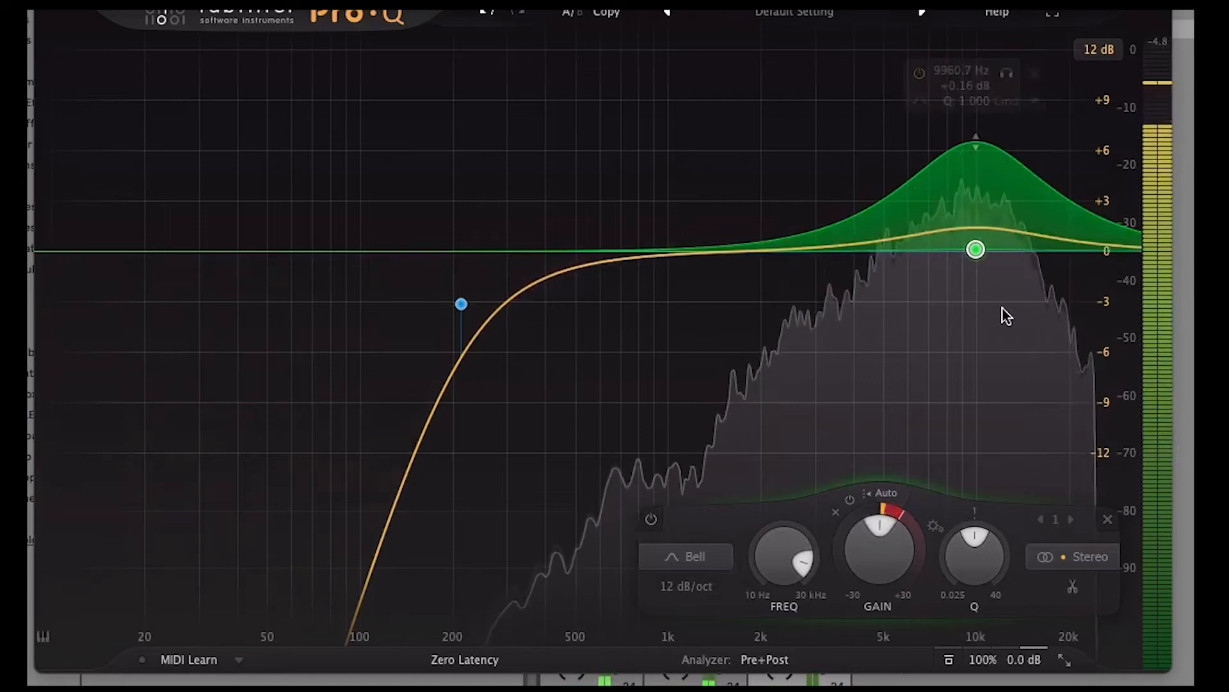
mouse_move(974, 250)
mouse_down()
mouse_move(977, 231)
mouse_move(976, 262)
mouse_up()
drag(461, 303, 595, 302)
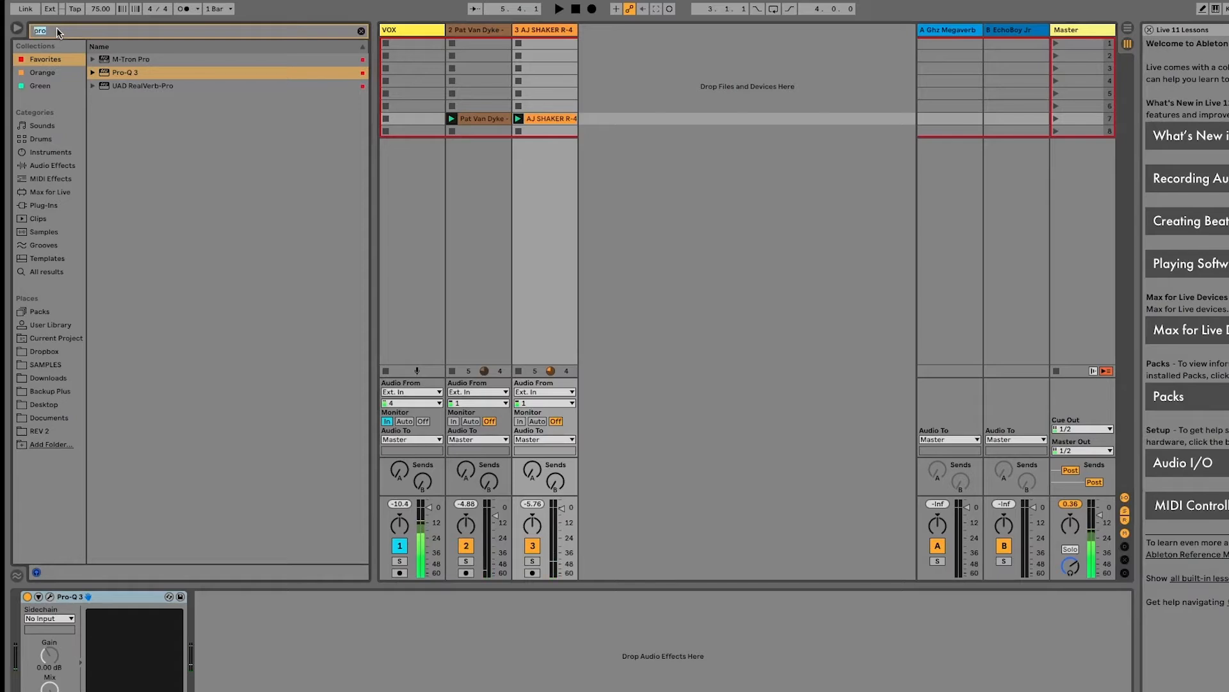
Search for Wider, add it after Pro-Q 3 on the shaker track, and set its width to 200% during playback
click(57, 29)
text(wid)
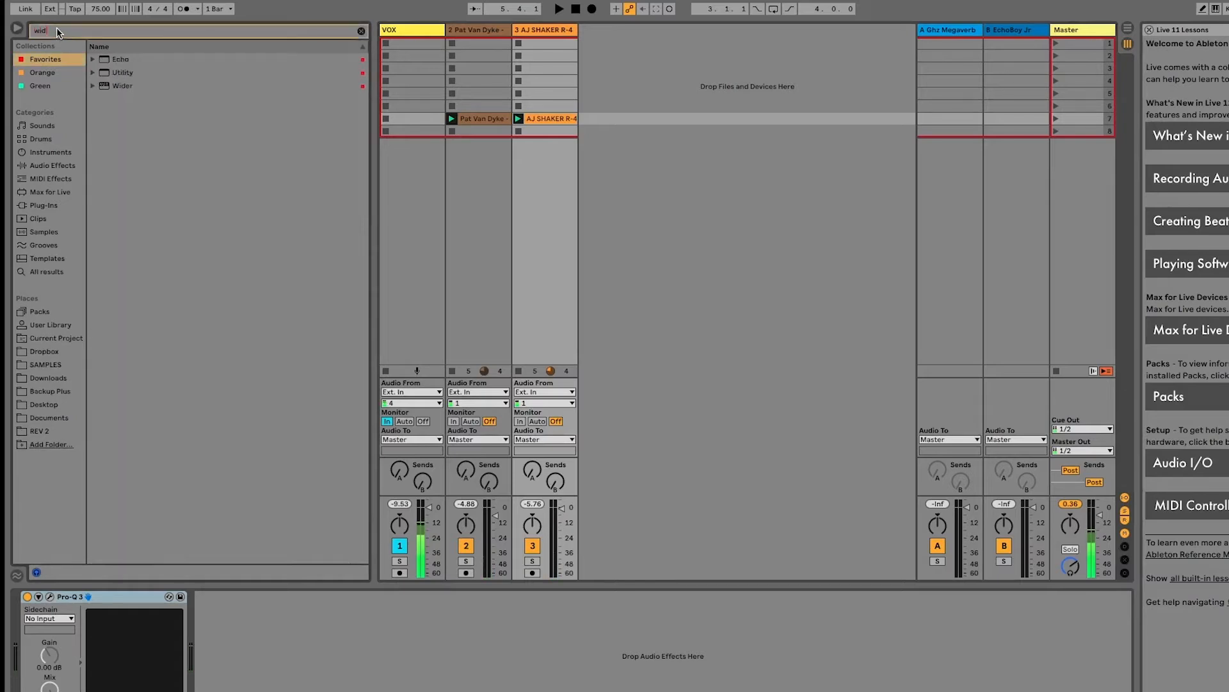
text(er)
key(Return)
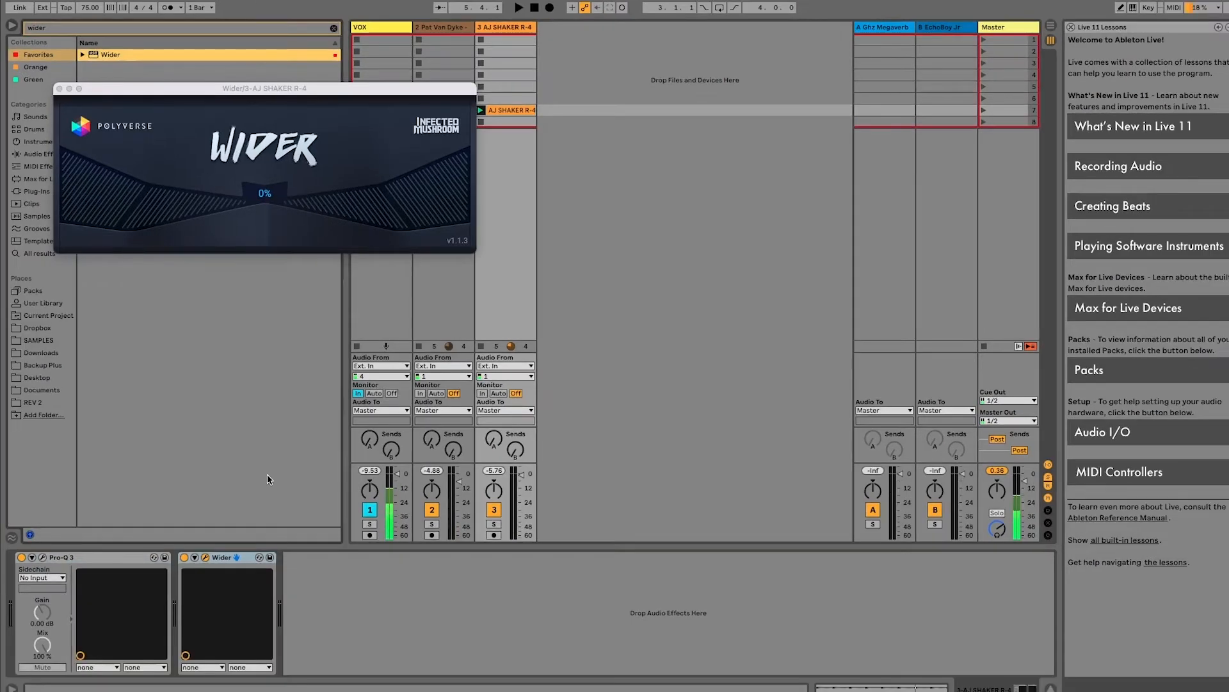
key(space)
drag(310, 223, 517, 2)
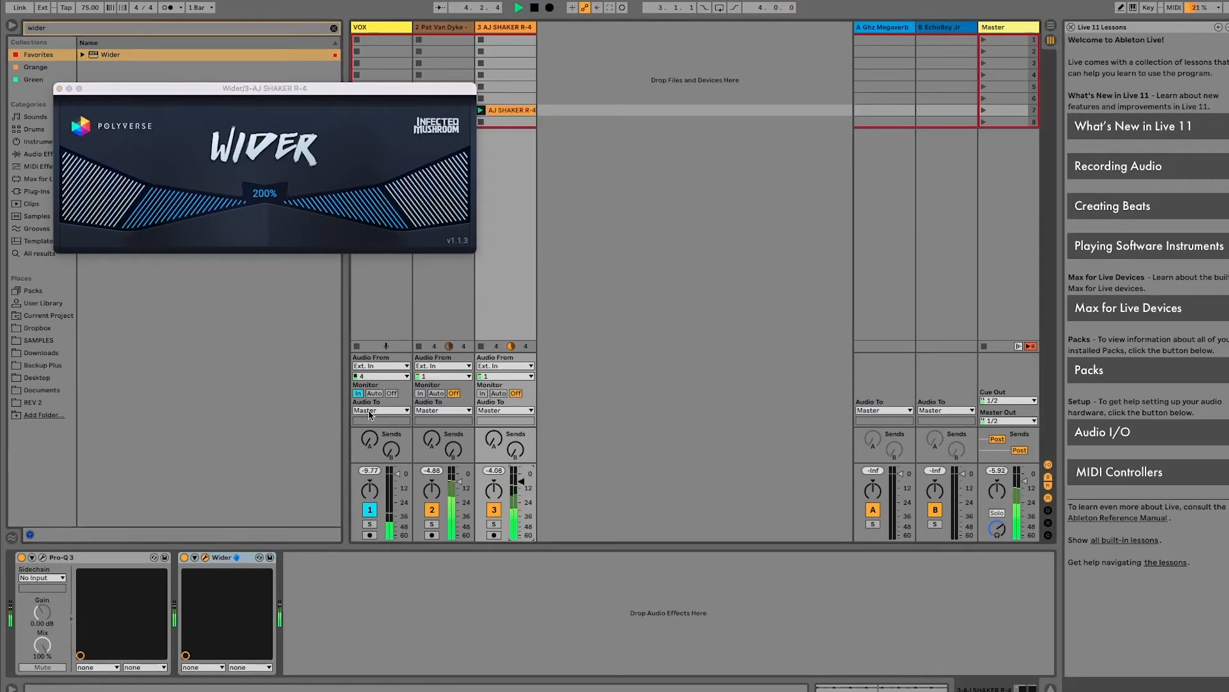
Narrow the VOX track column and lower the shaker track's volume to about -13.0 dB
drag(411, 28, 362, 29)
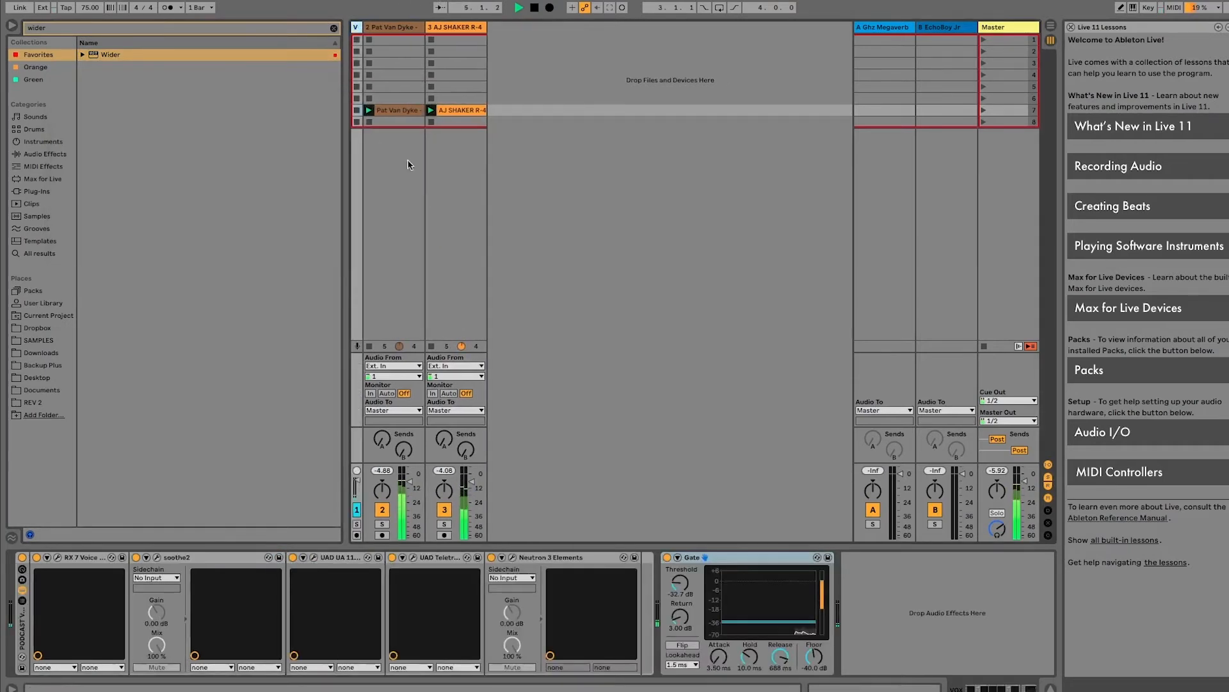
drag(472, 481, 472, 490)
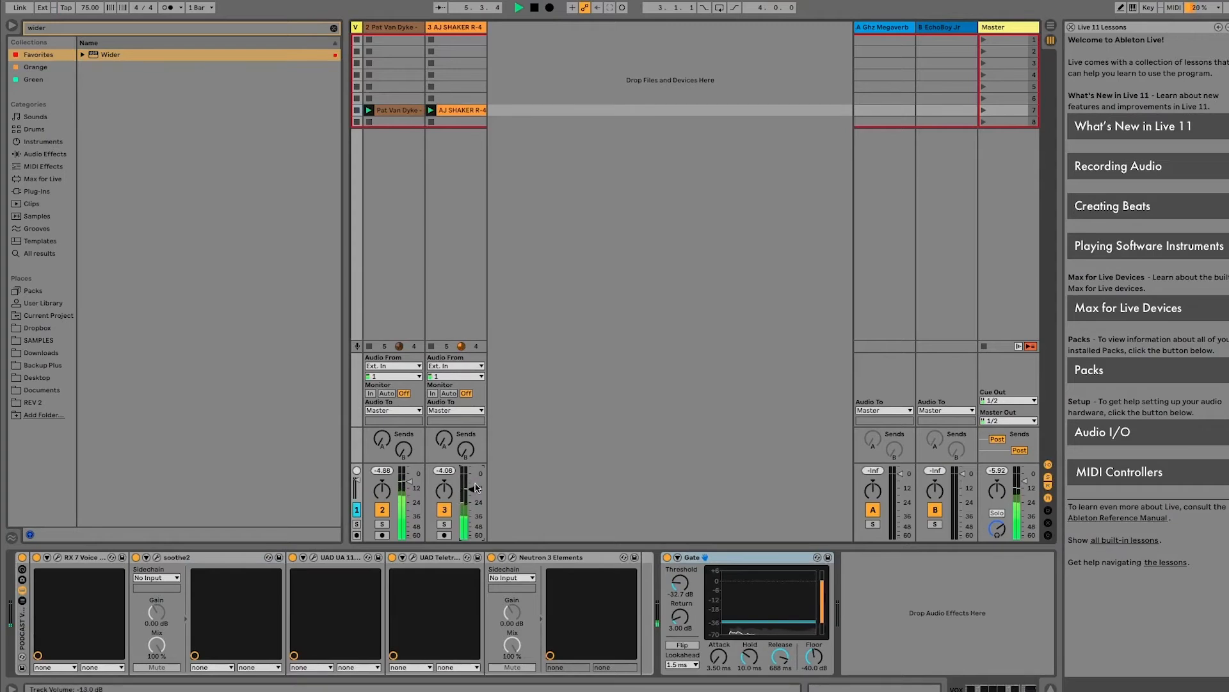
Group the shaker's Pro-Q 3 and Wider into an Audio Effect Rack, and bypass and re-enable it to compare the sound
click(457, 27)
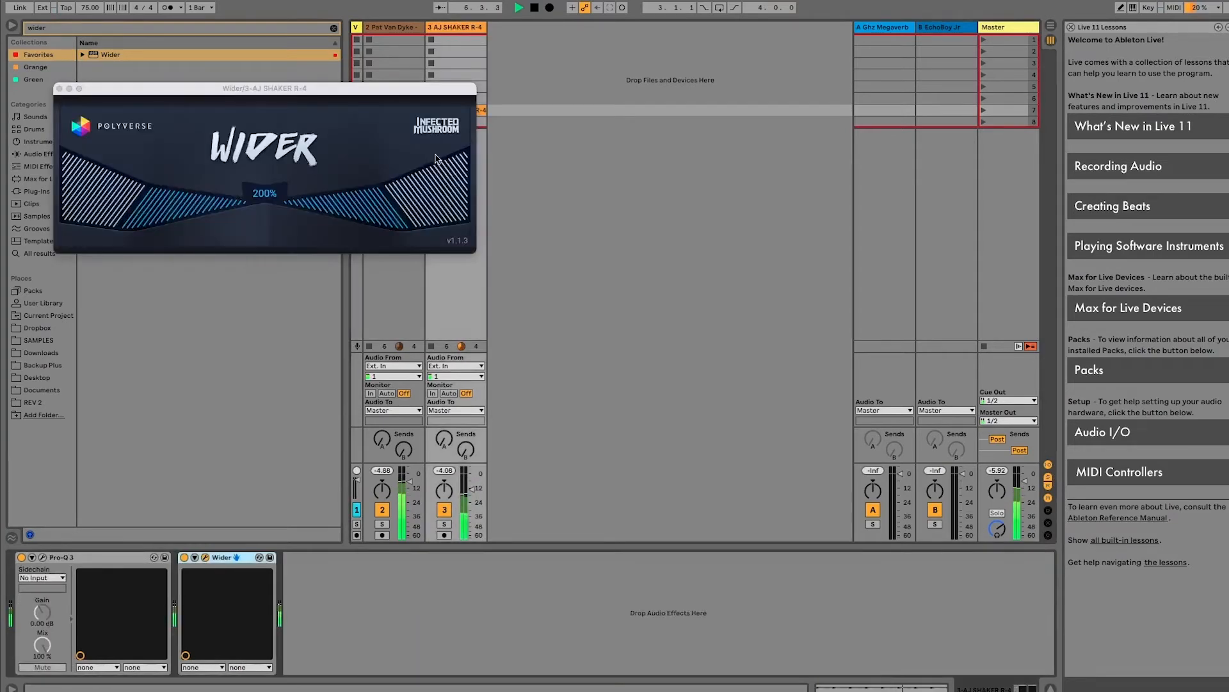
click(80, 555)
key(super+g)
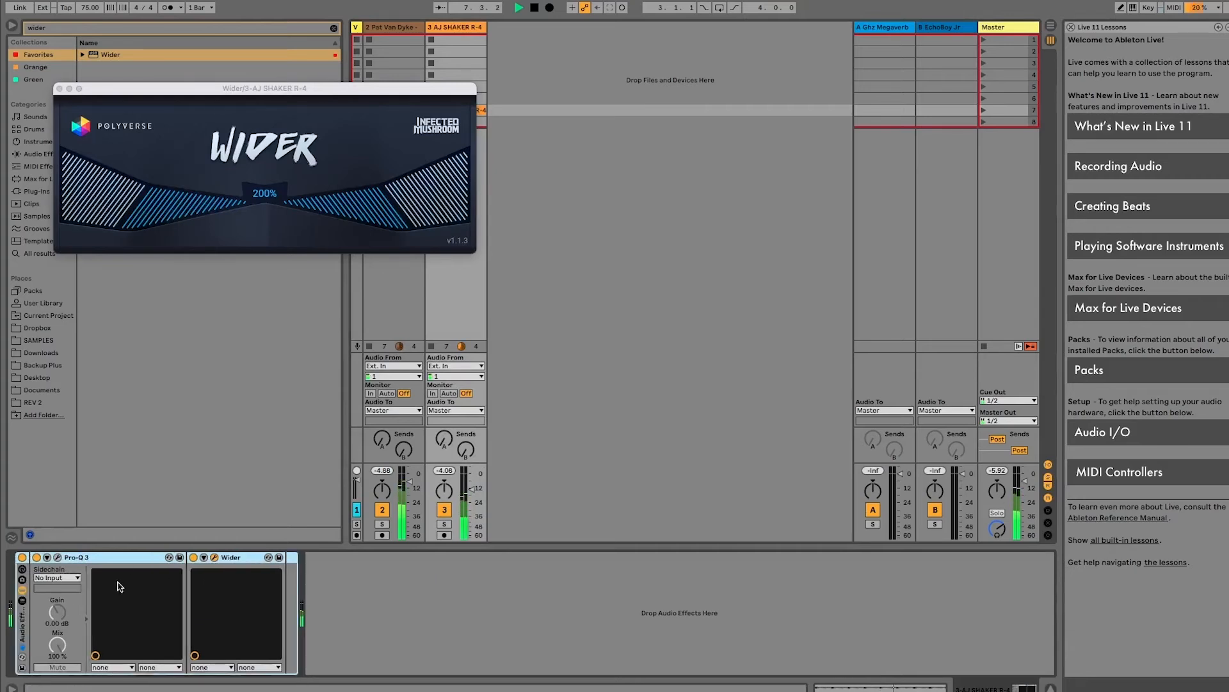
click(23, 557)
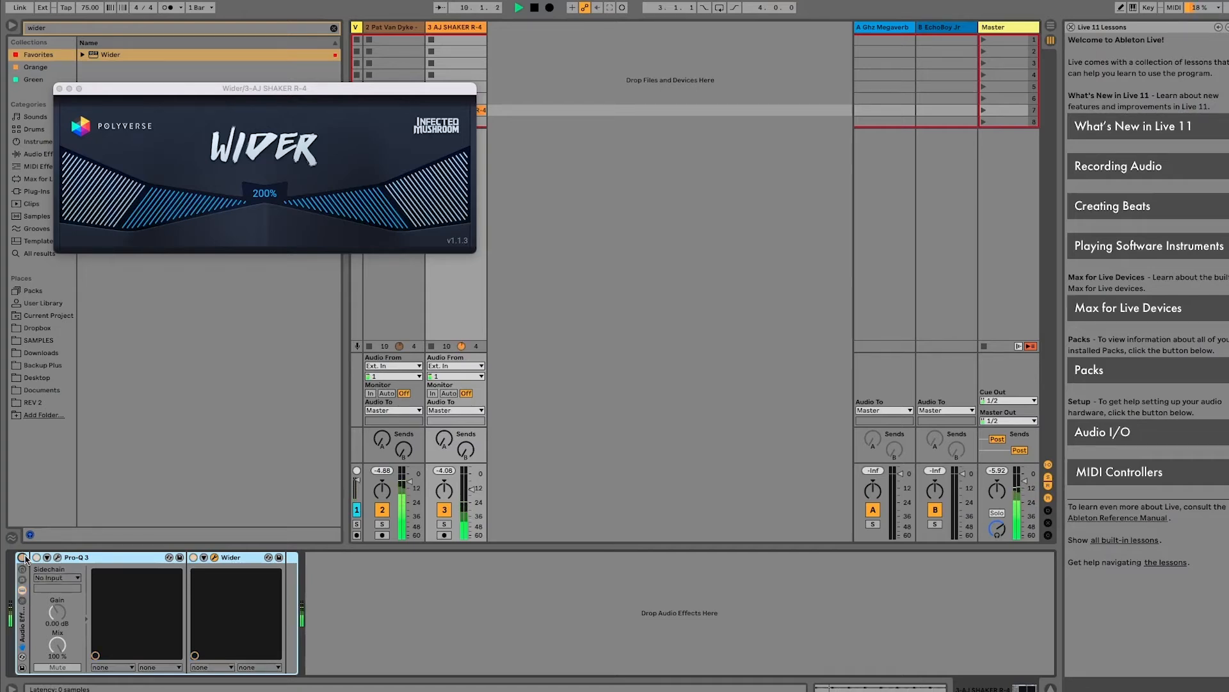
click(23, 557)
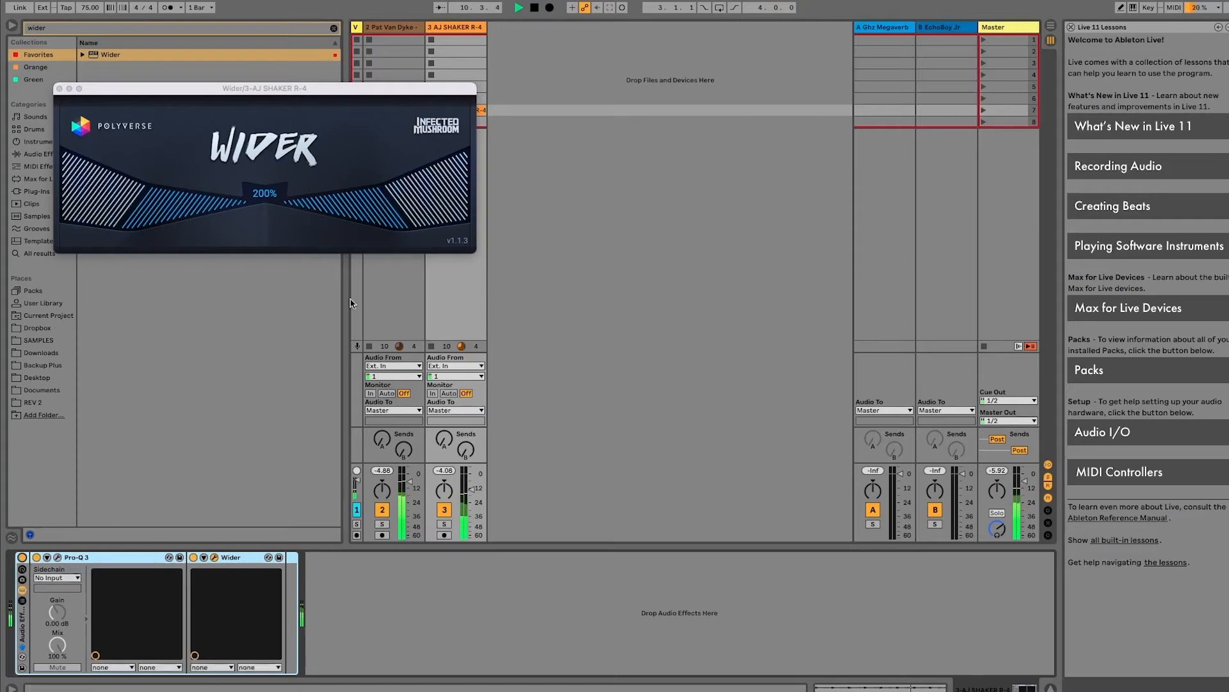
Try Wider amounts of 110%, 130% and 154% on the shaker while lowering its track volume to about -20.0 dB
drag(411, 251, 346, 563)
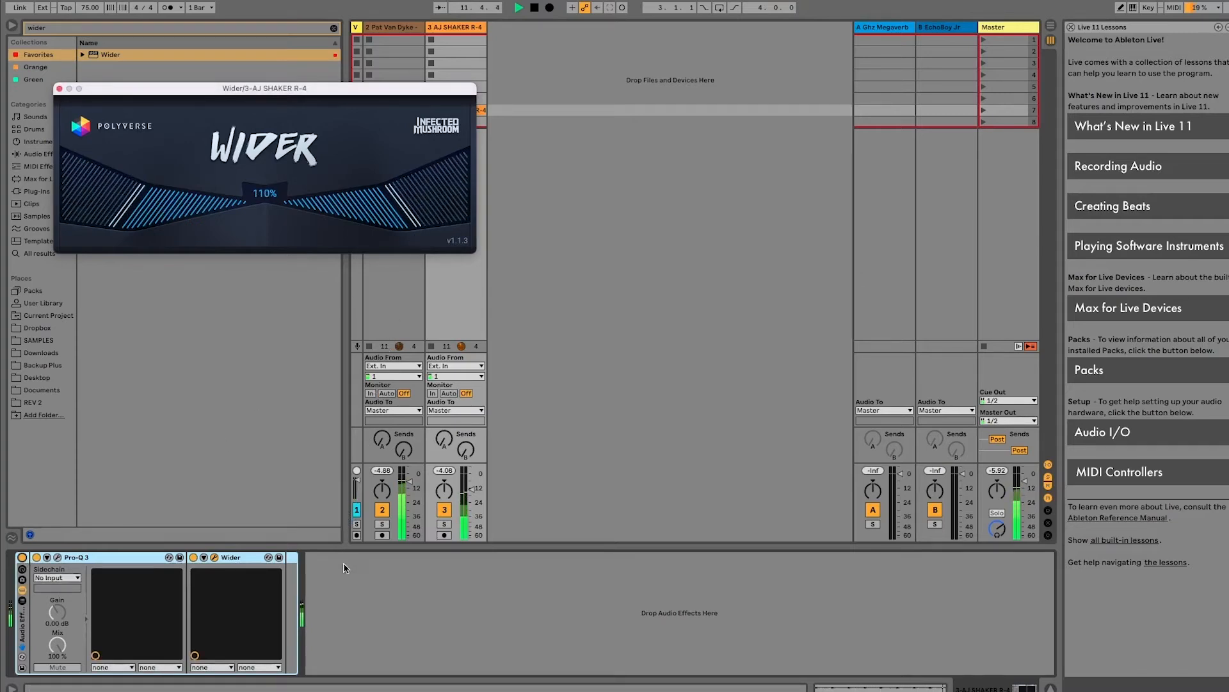
key(space)
drag(410, 214, 427, 266)
drag(474, 493, 472, 497)
key(space)
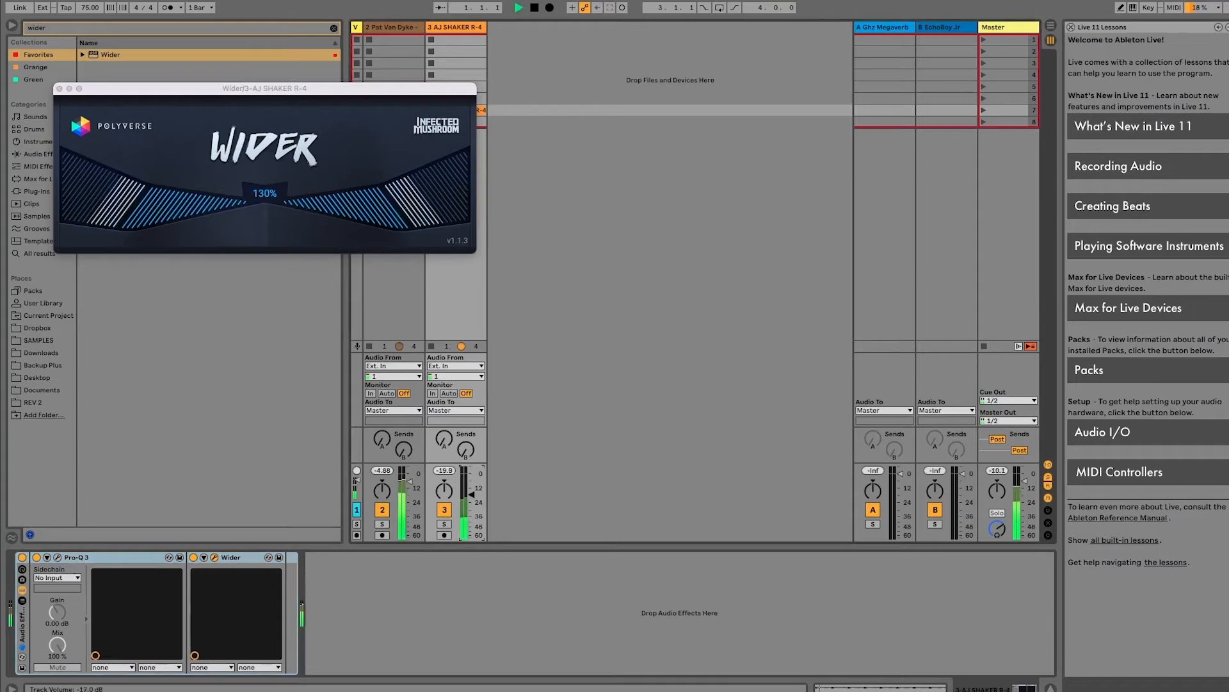
drag(424, 214, 447, 183)
drag(473, 494, 473, 500)
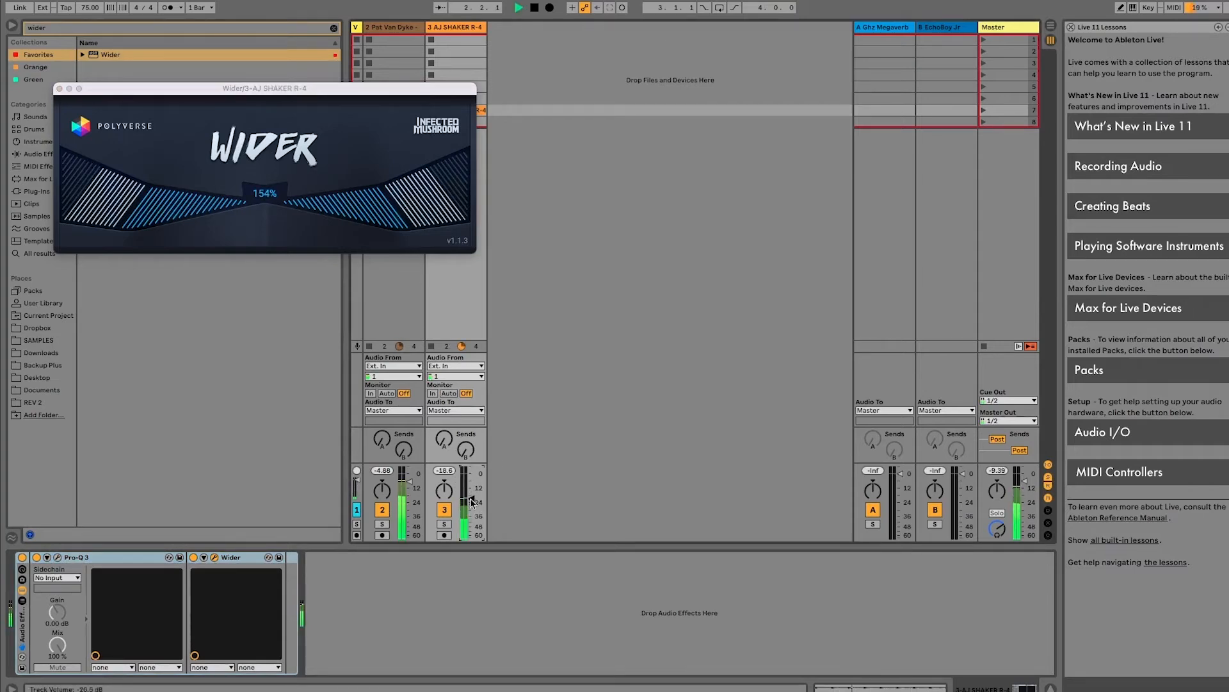
Increase the high bell's positive dynamic range in the shaker's Pro-Q 3 and close the EQ window
click(58, 557)
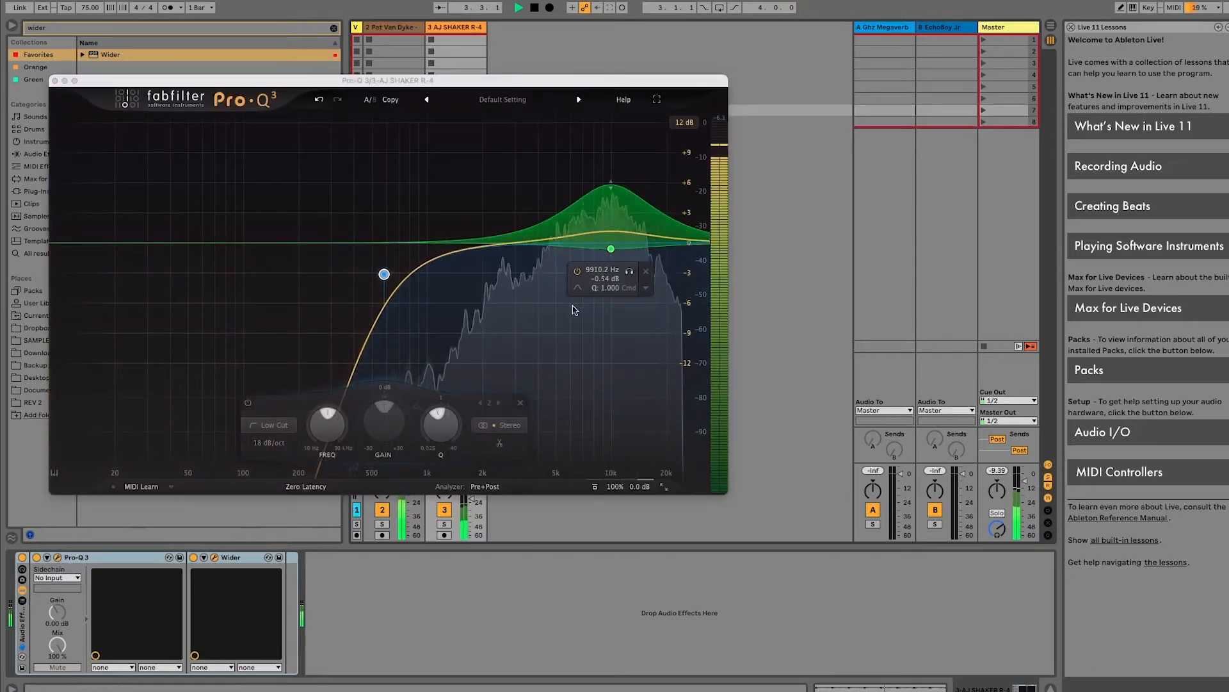
click(611, 248)
drag(536, 445, 586, 376)
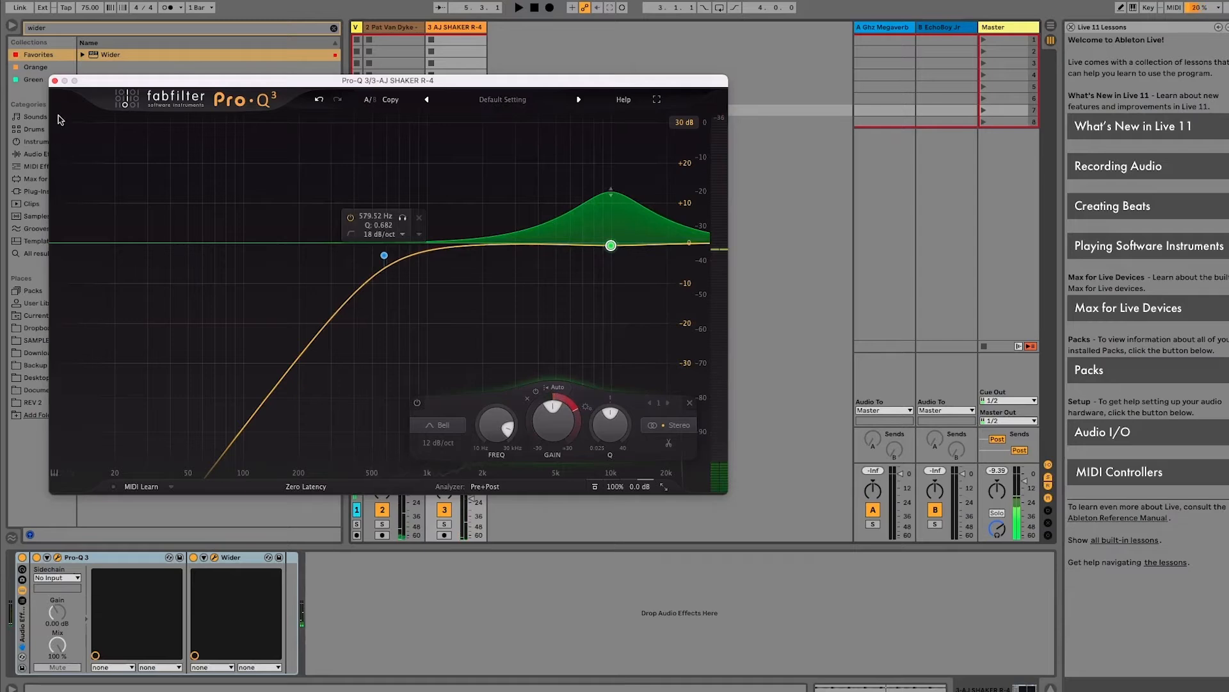
click(54, 80)
Set Wider to 110%, raise the shaker track's volume, and set the drum break track to about -5.0 dB during playback
drag(209, 202, 248, 66)
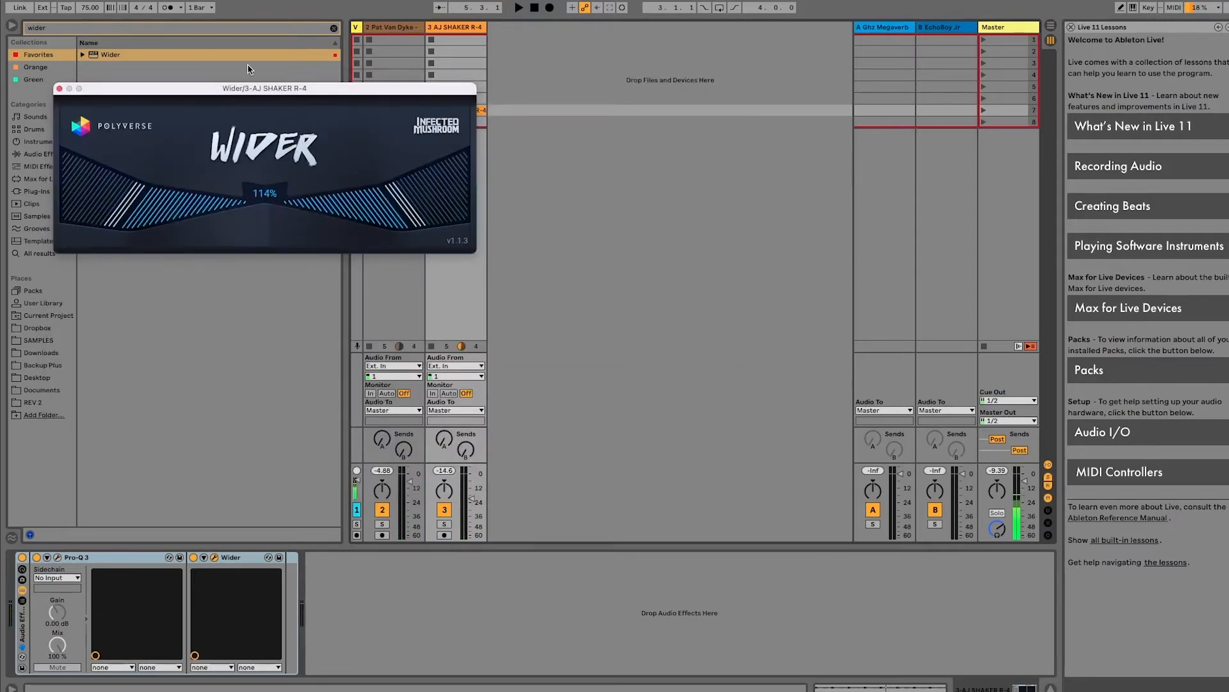
key(space)
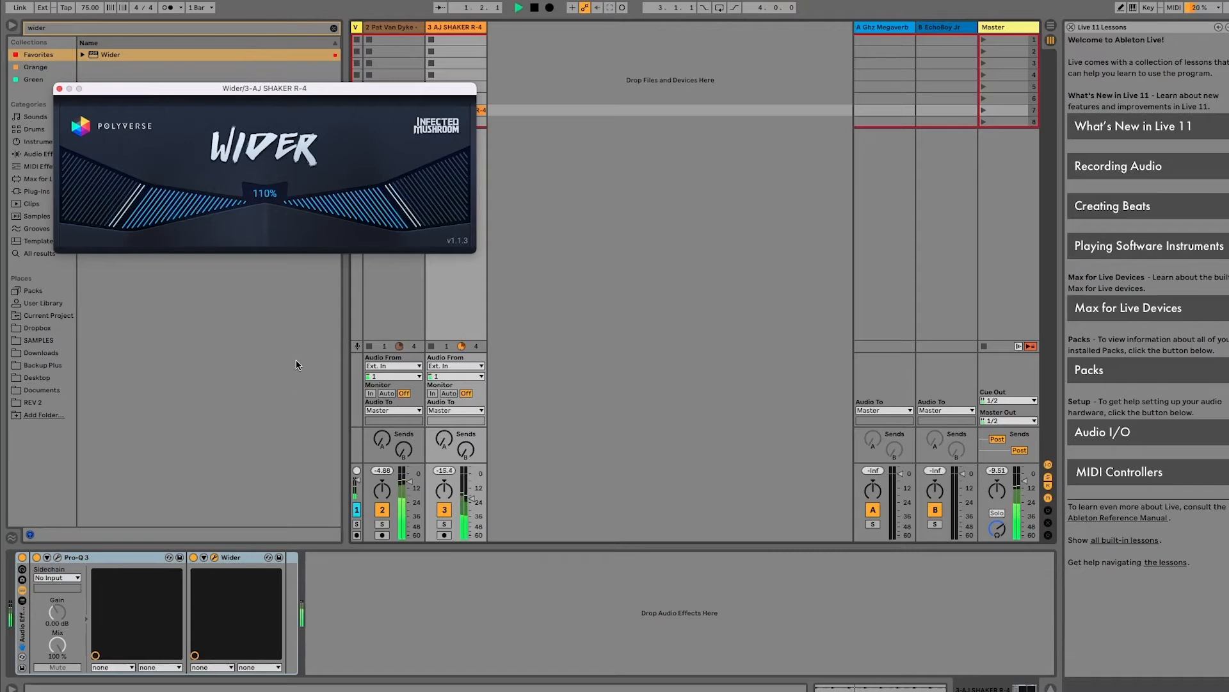
drag(472, 498, 472, 490)
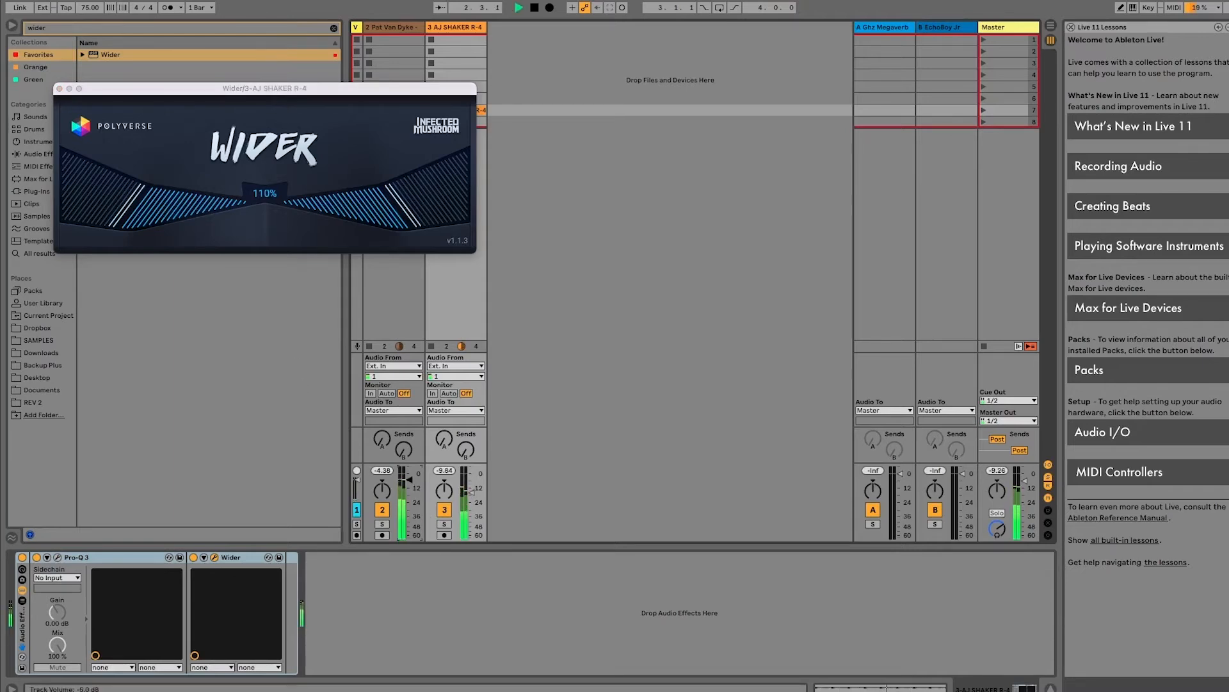
click(463, 24)
key(space)
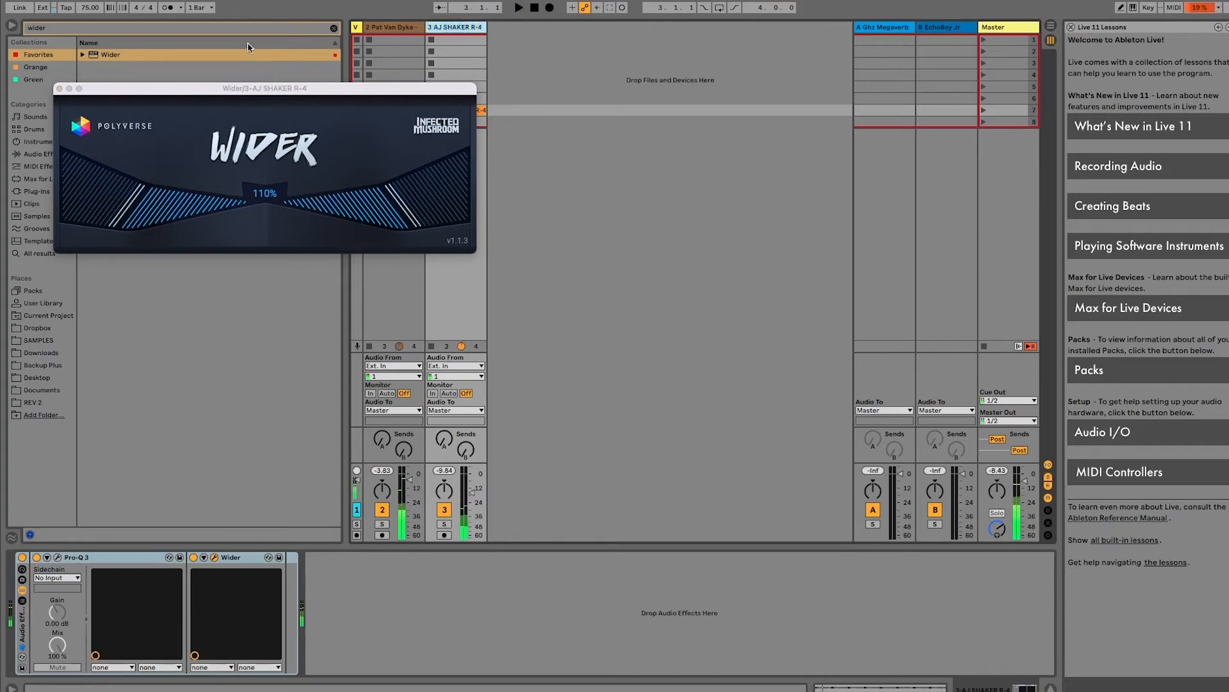
Close the Wider window, search the audio effects for "glue", and add Glue Compressor after Wider in the shaker's rack
click(59, 89)
click(64, 25)
click(58, 28)
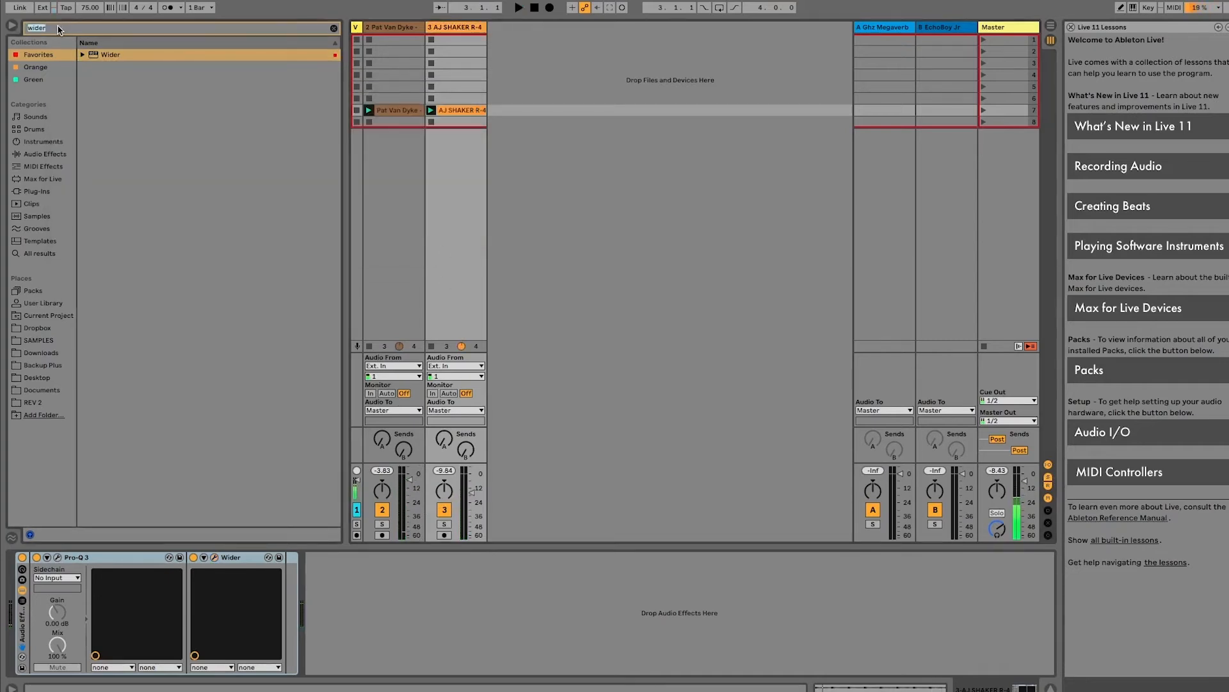
key(BackSpace)
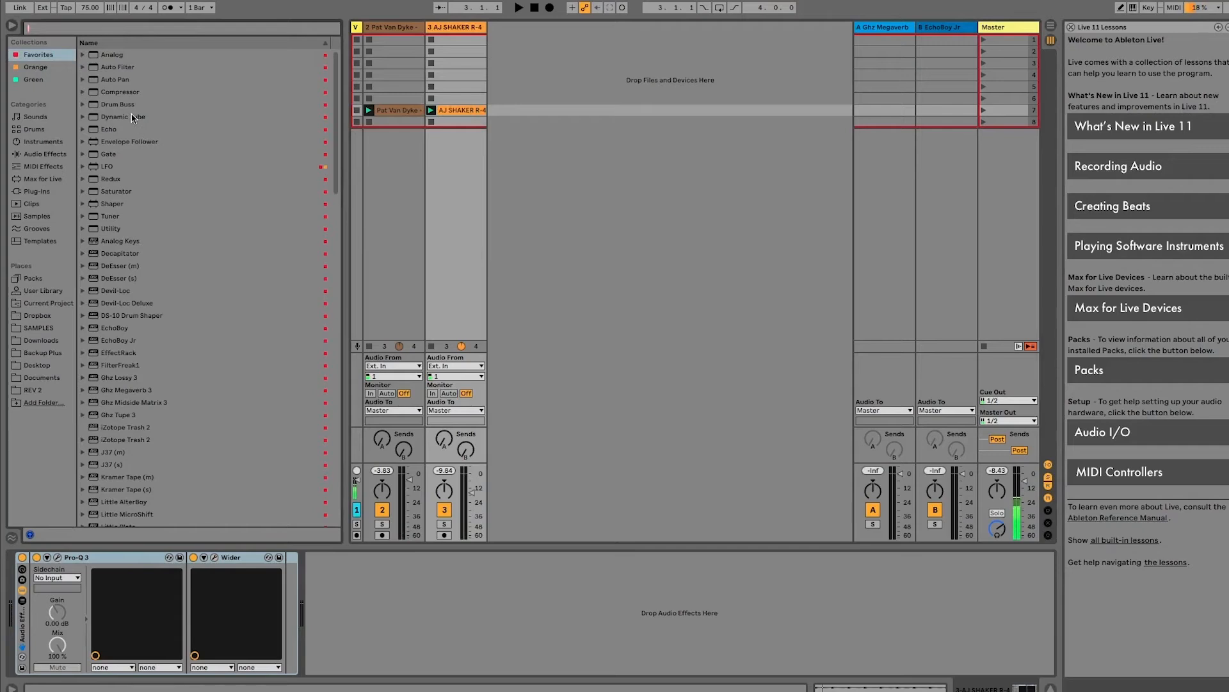
text(glue)
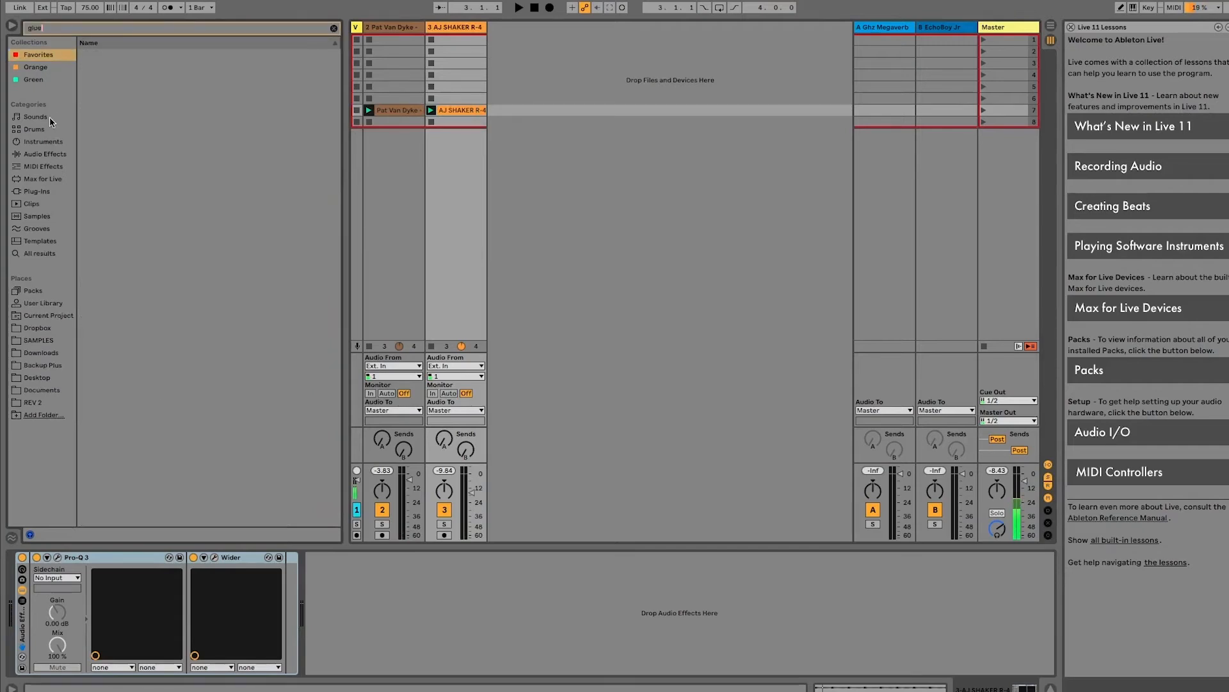
click(45, 153)
drag(135, 67, 340, 582)
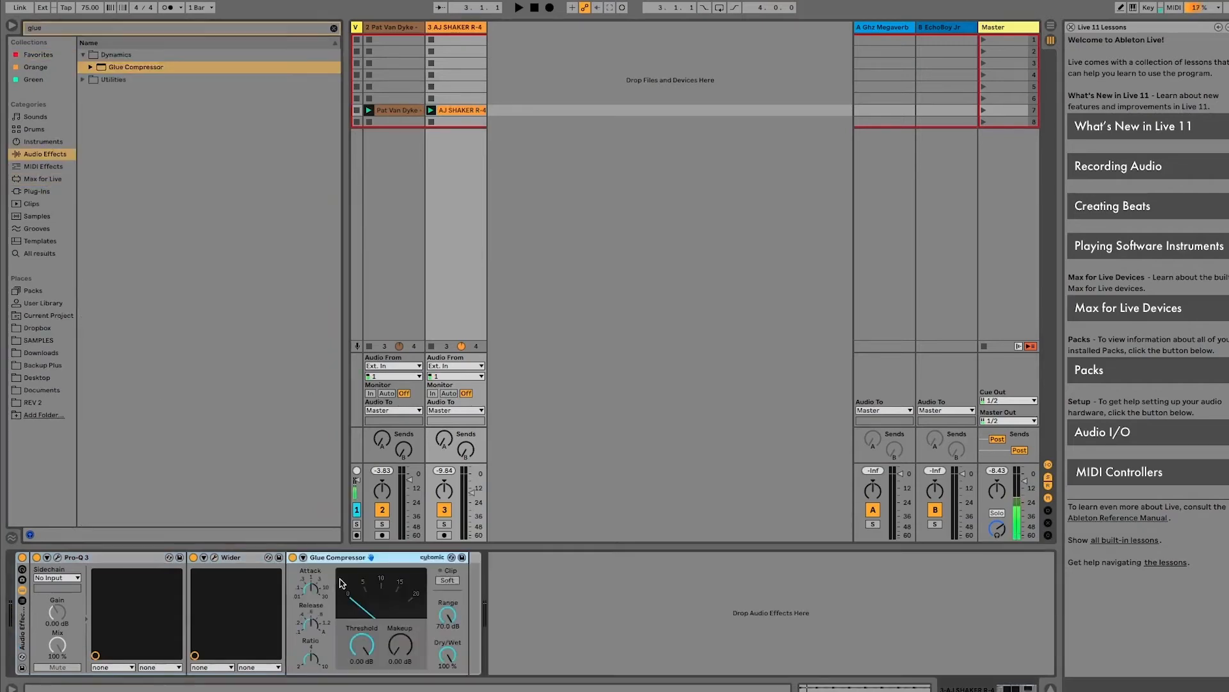
Expand the Glue Compressor's sidechain section and choose the drum break on track 2 as its sidechain source
click(305, 558)
click(322, 589)
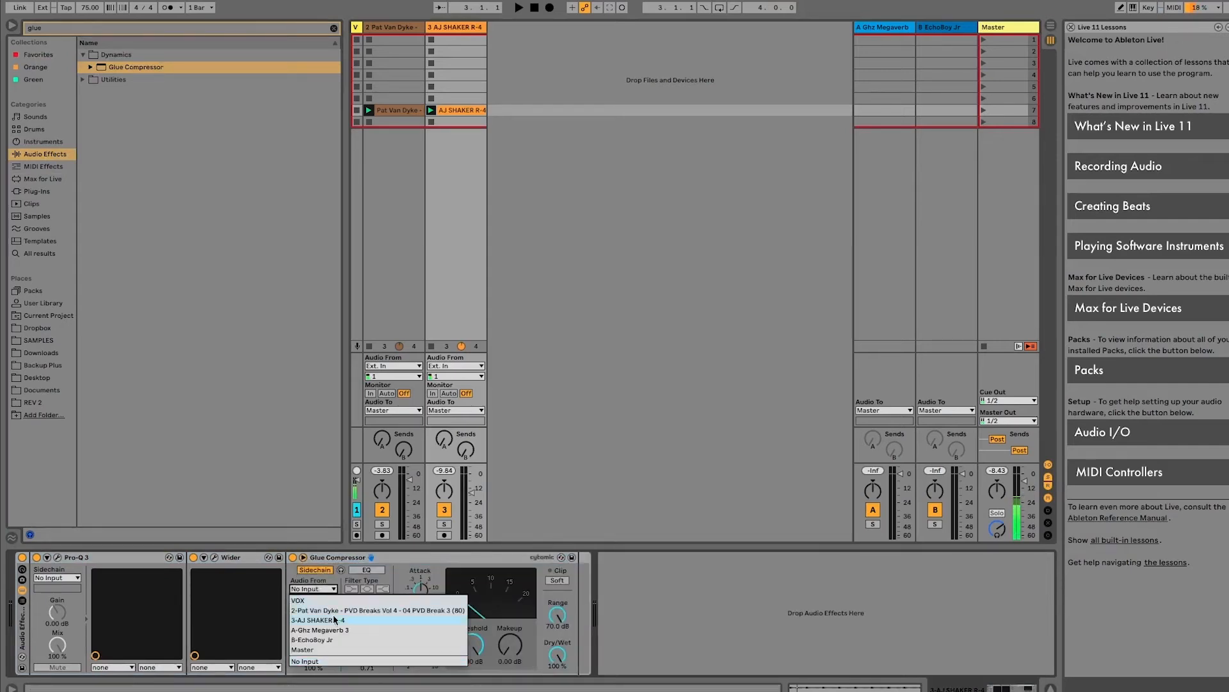
click(349, 610)
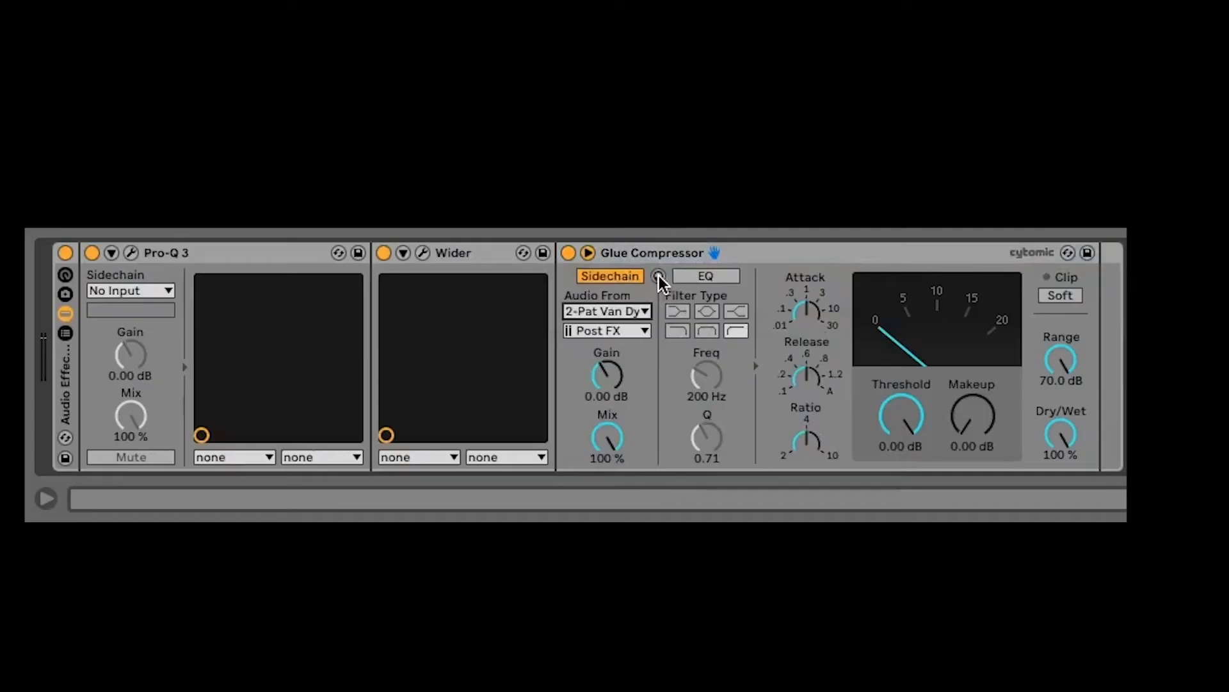
Turn on sidechain listening and the sidechain EQ in Glue Compressor, and sweep the high-pass filter's frequency up to 475 Hz
click(341, 570)
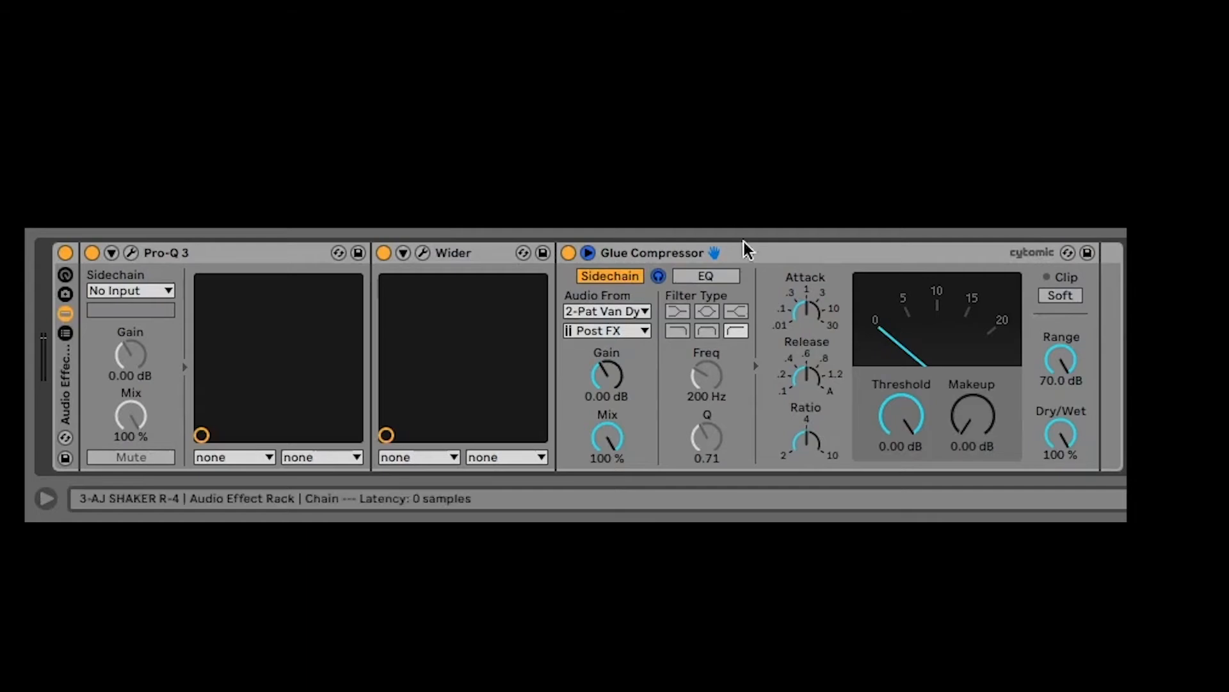
click(711, 277)
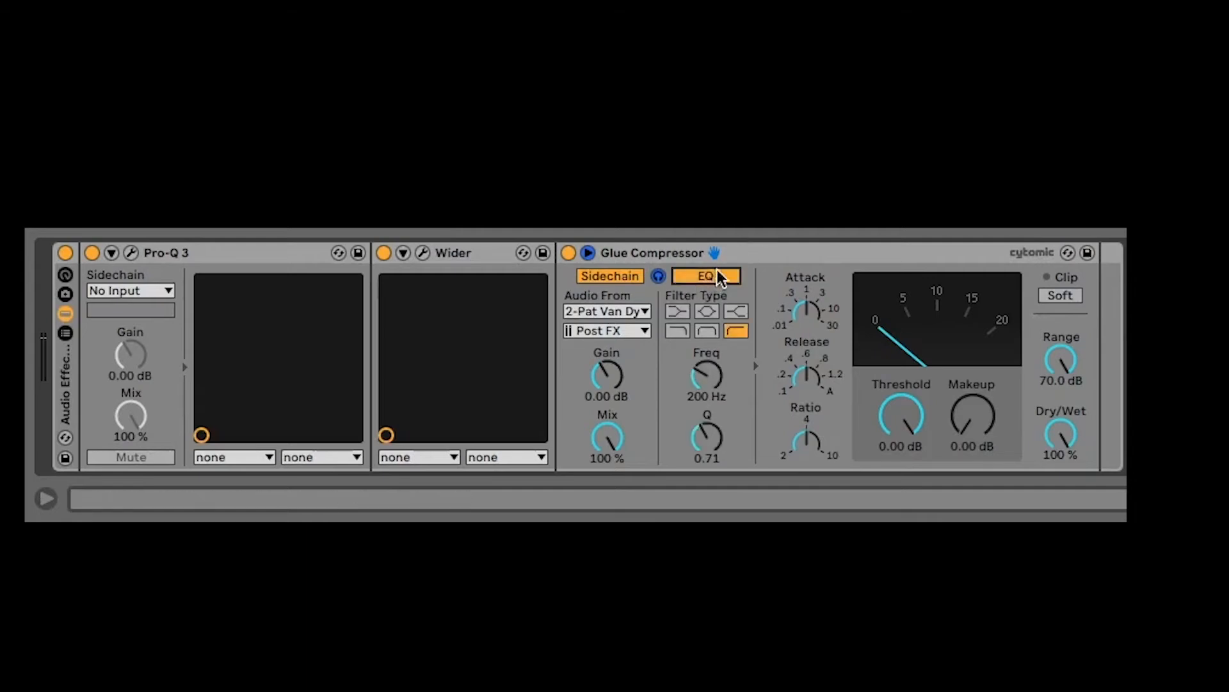
click(707, 376)
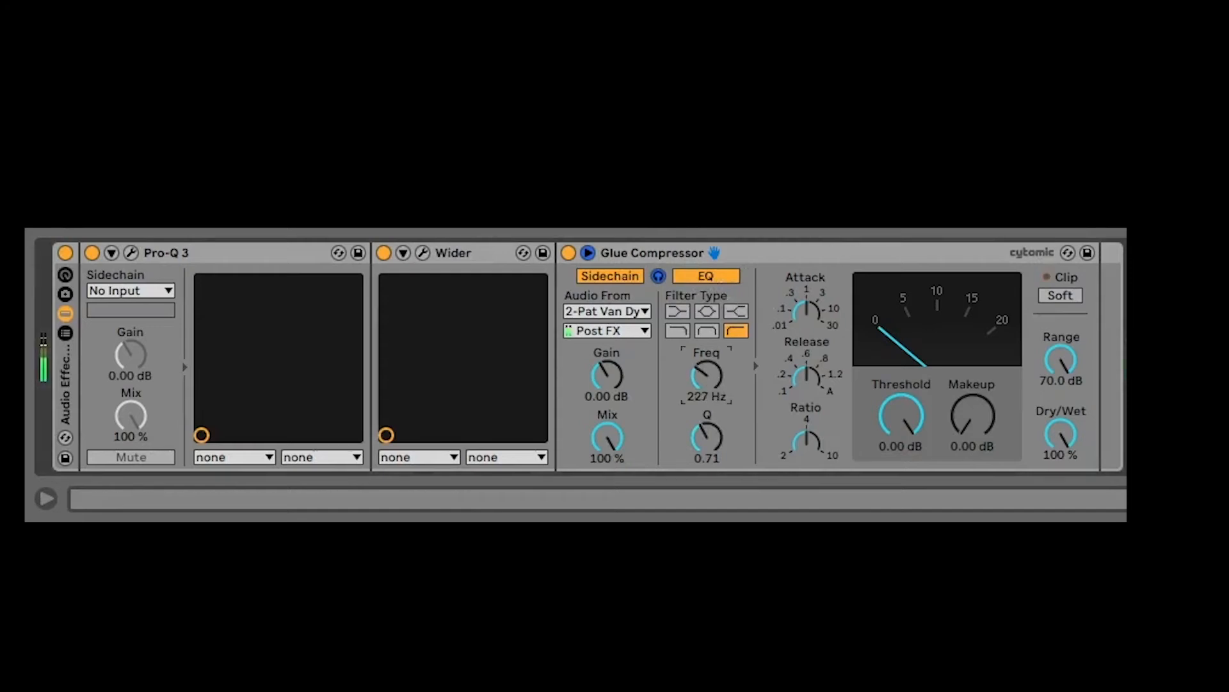
drag(707, 376, 707, 379)
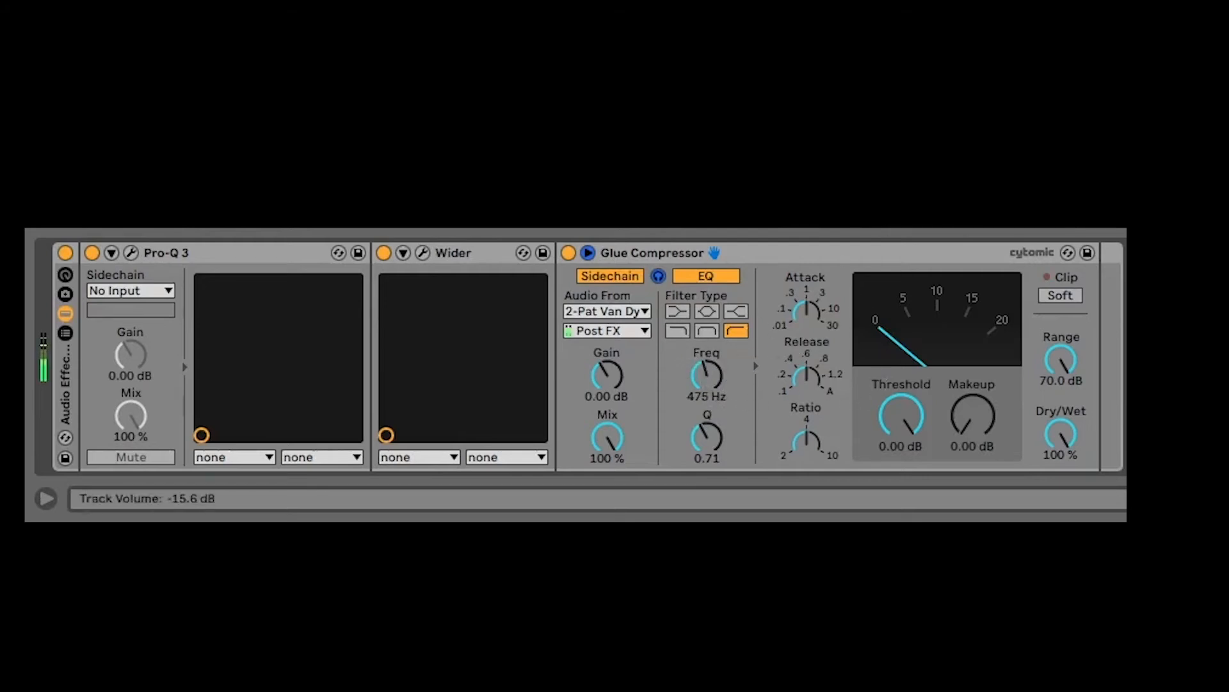
mouse_move(709, 371)
mouse_down()
mouse_move(710, 410)
mouse_move(709, 344)
mouse_move(710, 368)
mouse_up()
Switch the sidechain filter to low-pass at 250 Hz with Q 1.28 and set the sidechain gain to 8.45 dB
click(677, 330)
drag(607, 374, 607, 346)
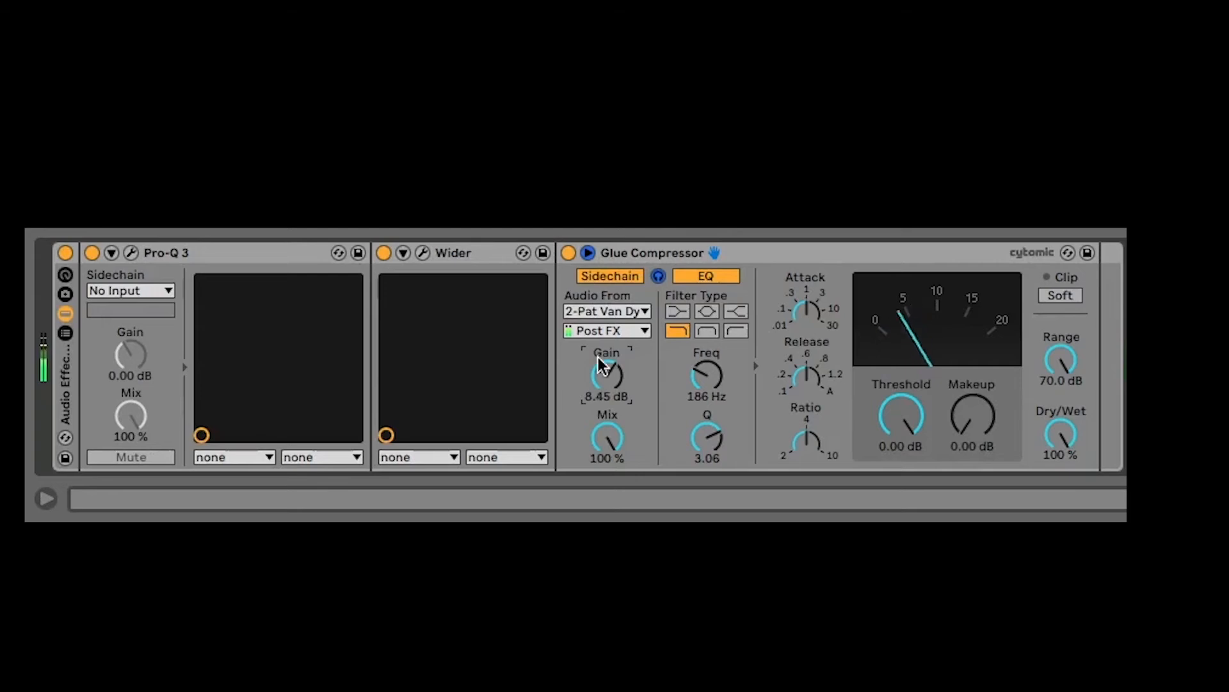
drag(707, 437, 706, 453)
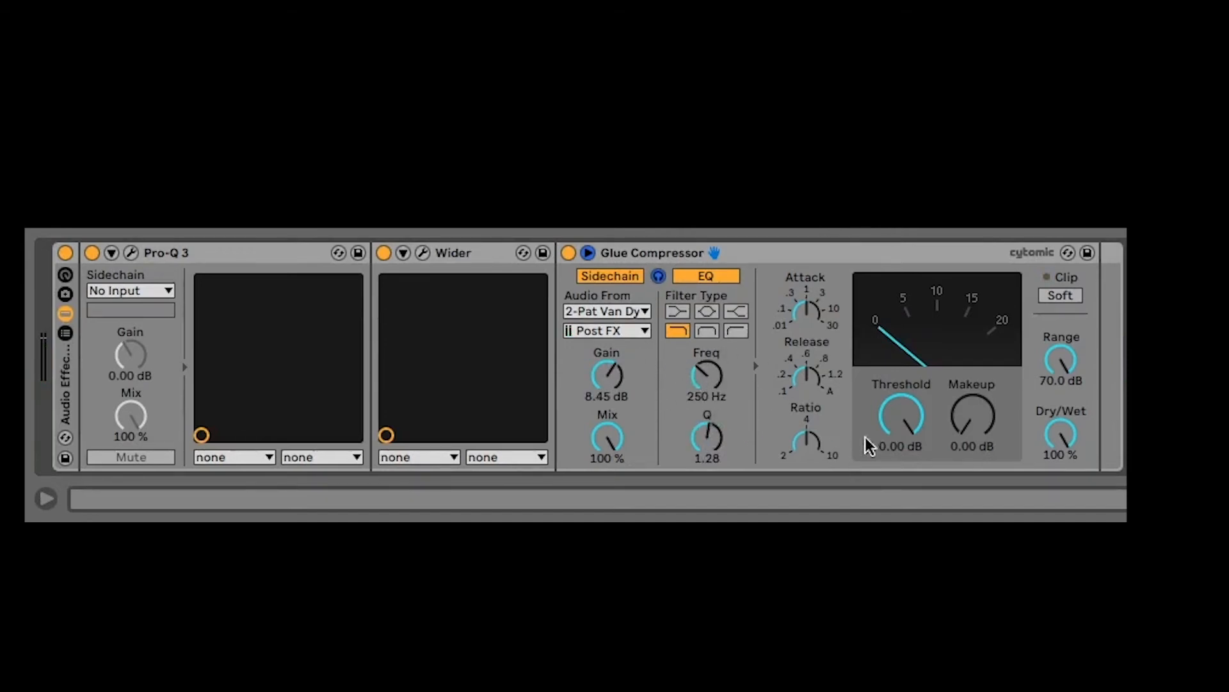
Turn off sidechain listening, set the Glue Compressor's threshold to -31.1 dB and makeup to 10.5 dB, and shorten its attack
drag(917, 429, 917, 467)
drag(993, 435, 973, 401)
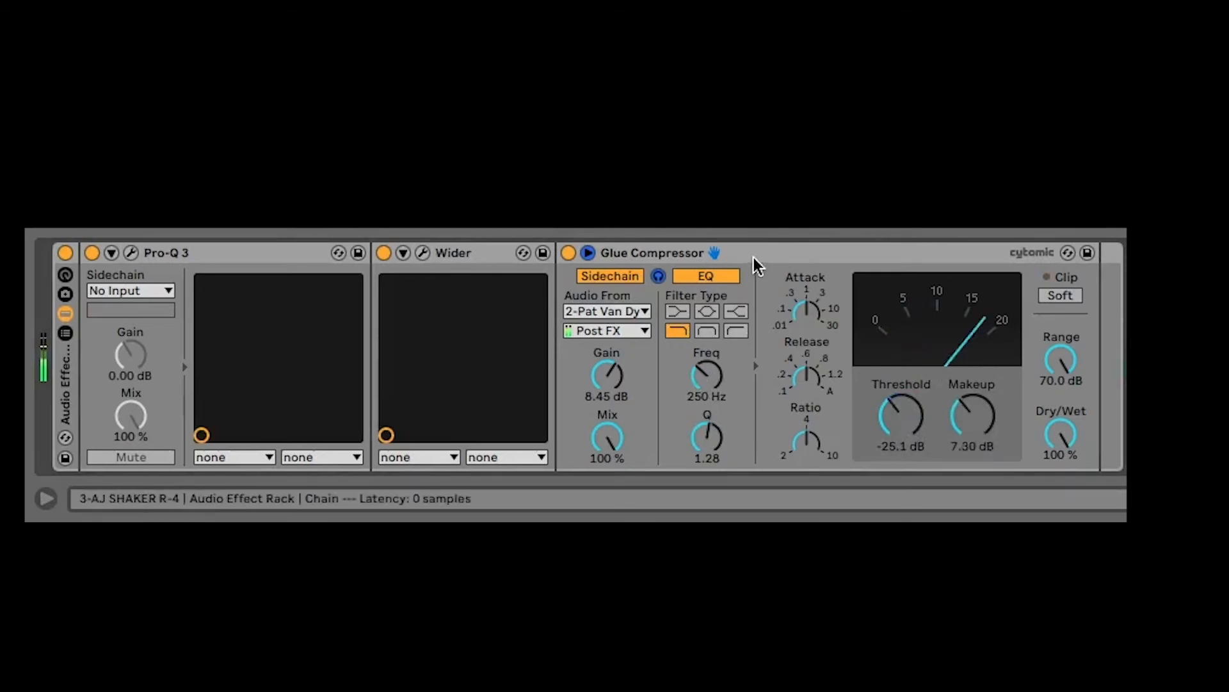
click(661, 275)
drag(903, 423, 902, 443)
drag(973, 422, 973, 401)
drag(809, 312, 809, 343)
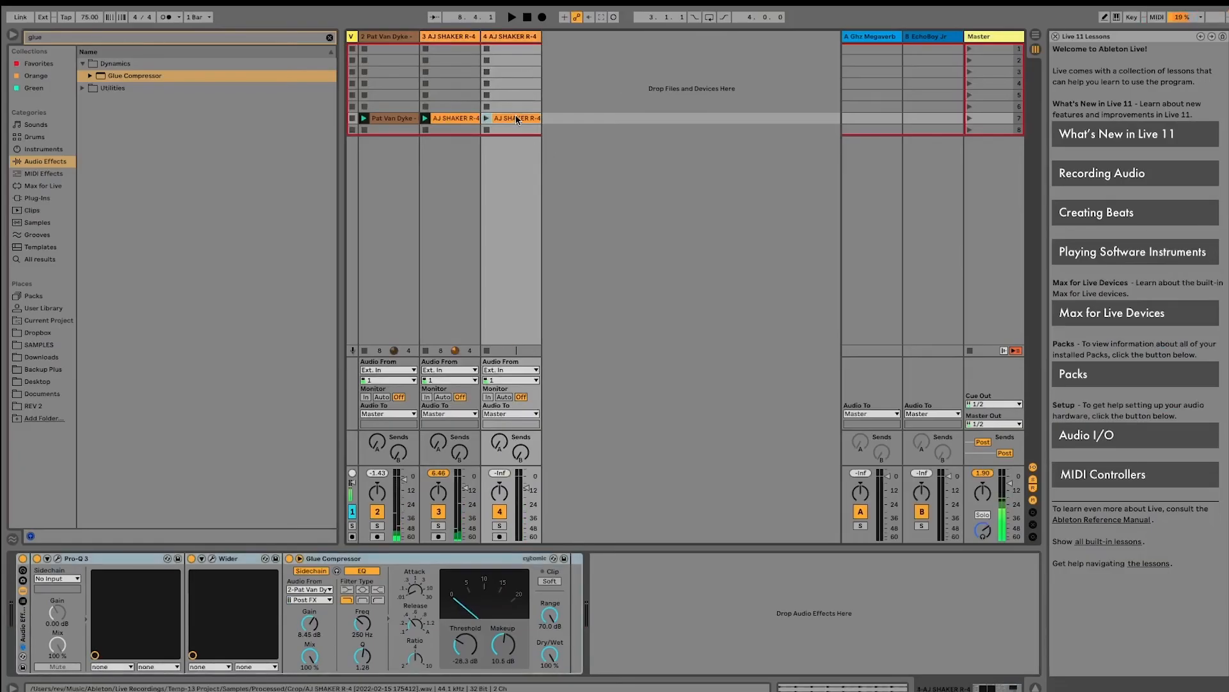
Open the duplicated shaker clip on track 4 and pan the two shaker tracks in opposite directions during playback
click(516, 116)
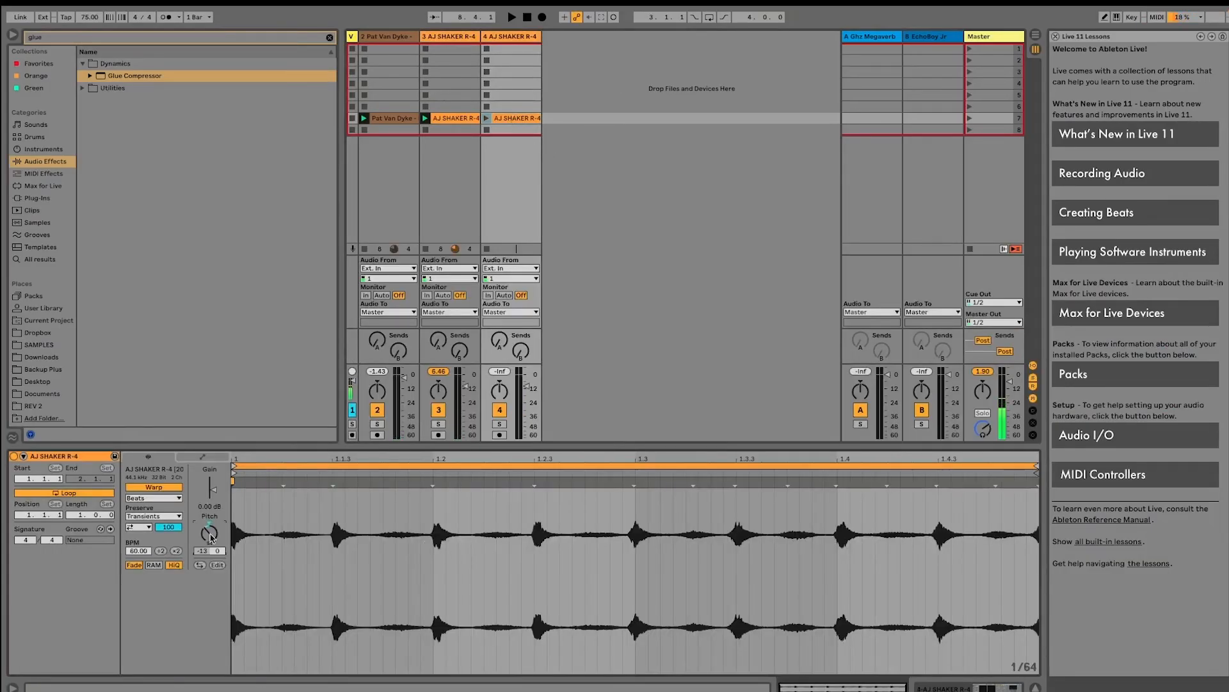
drag(499, 391, 438, 398)
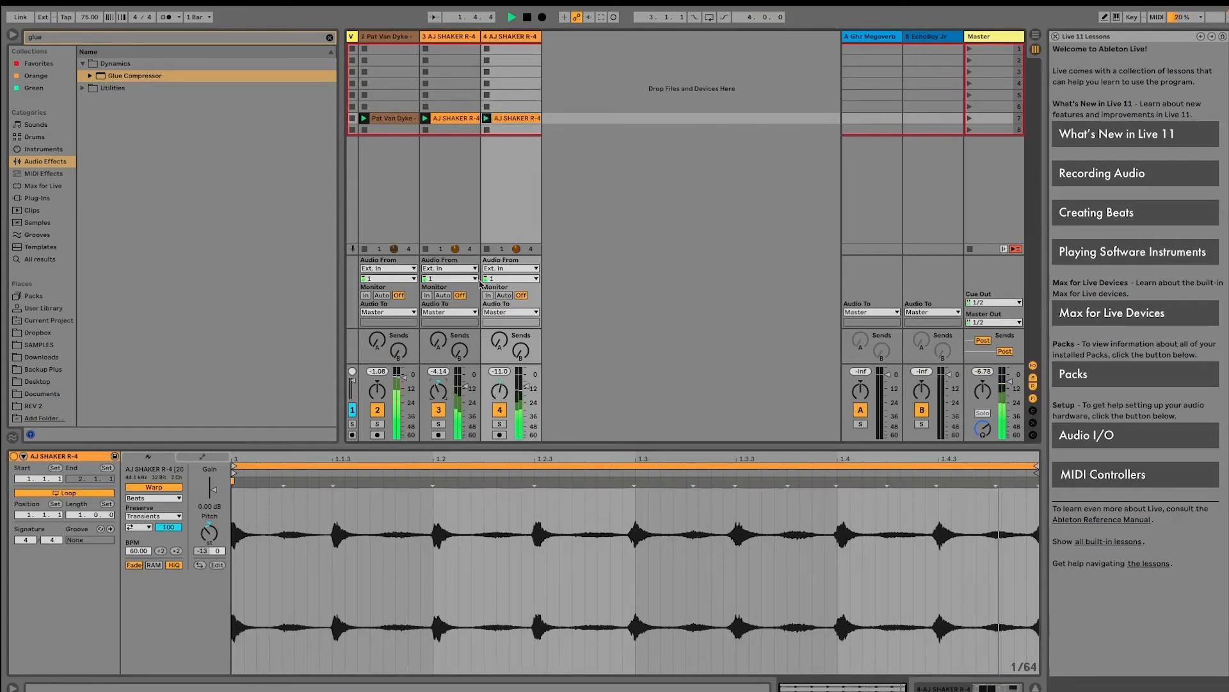
key(space)
Cut Pro-Q 3 and Wider from the effect rack on shaker track 3, leaving only Glue Compressor
click(472, 38)
click(429, 238)
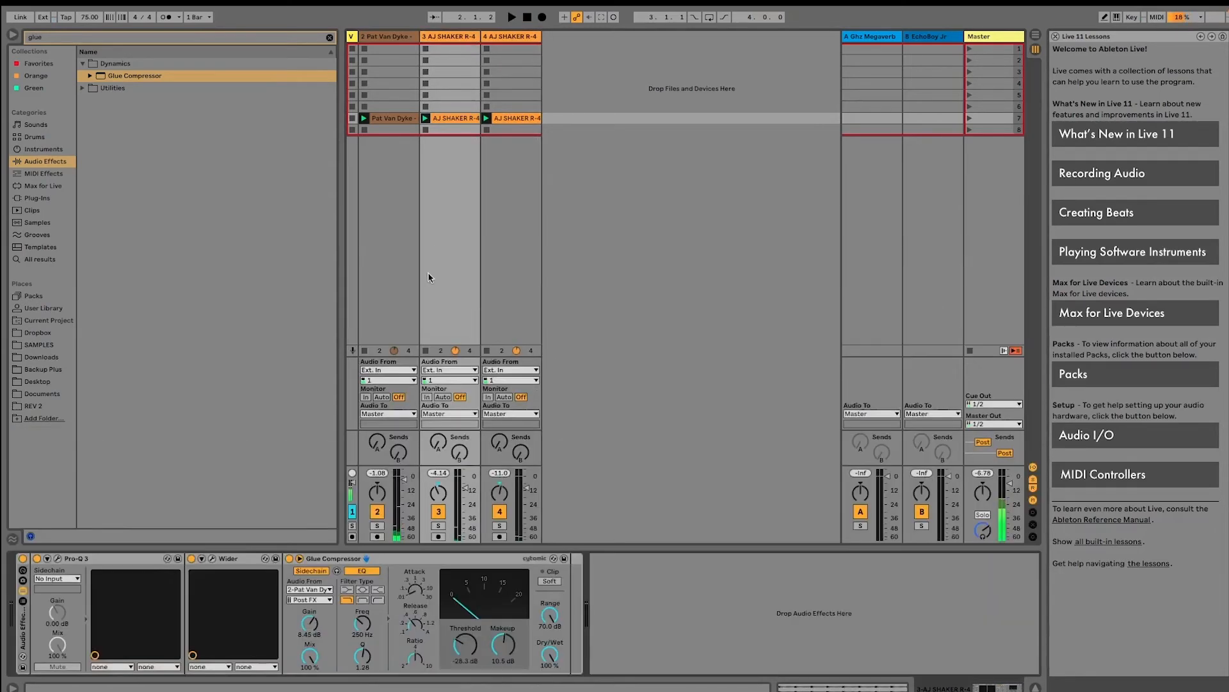
click(93, 565)
shift+click(242, 562)
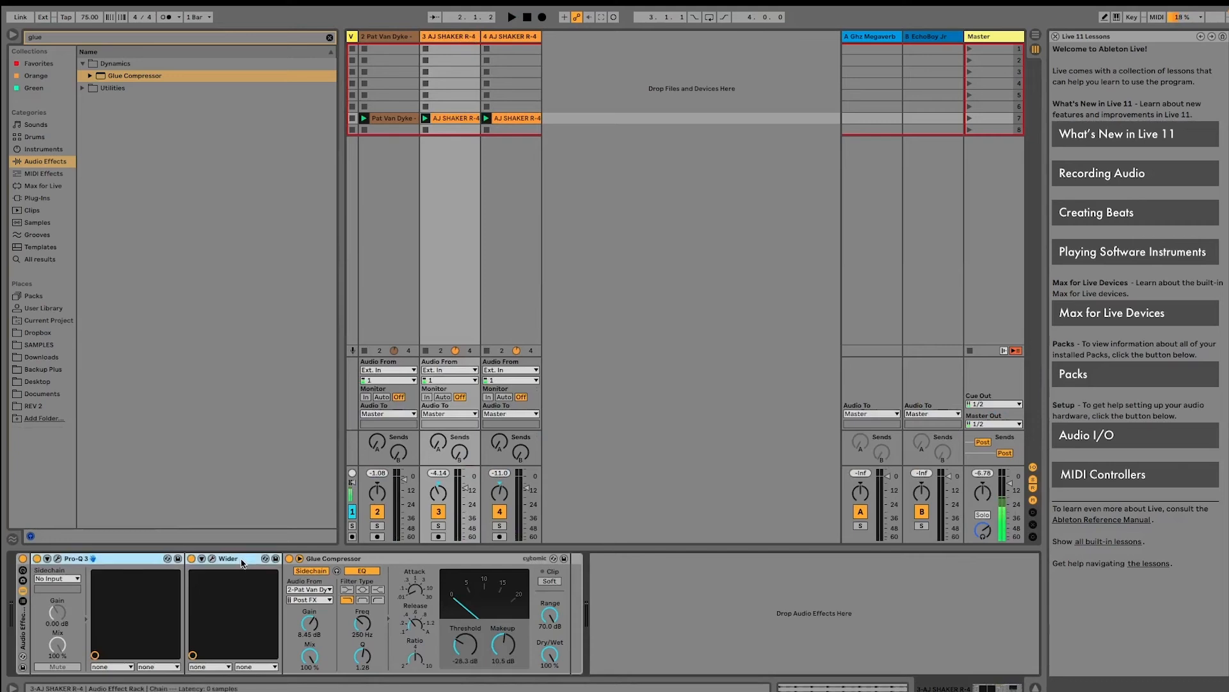
key(Delete)
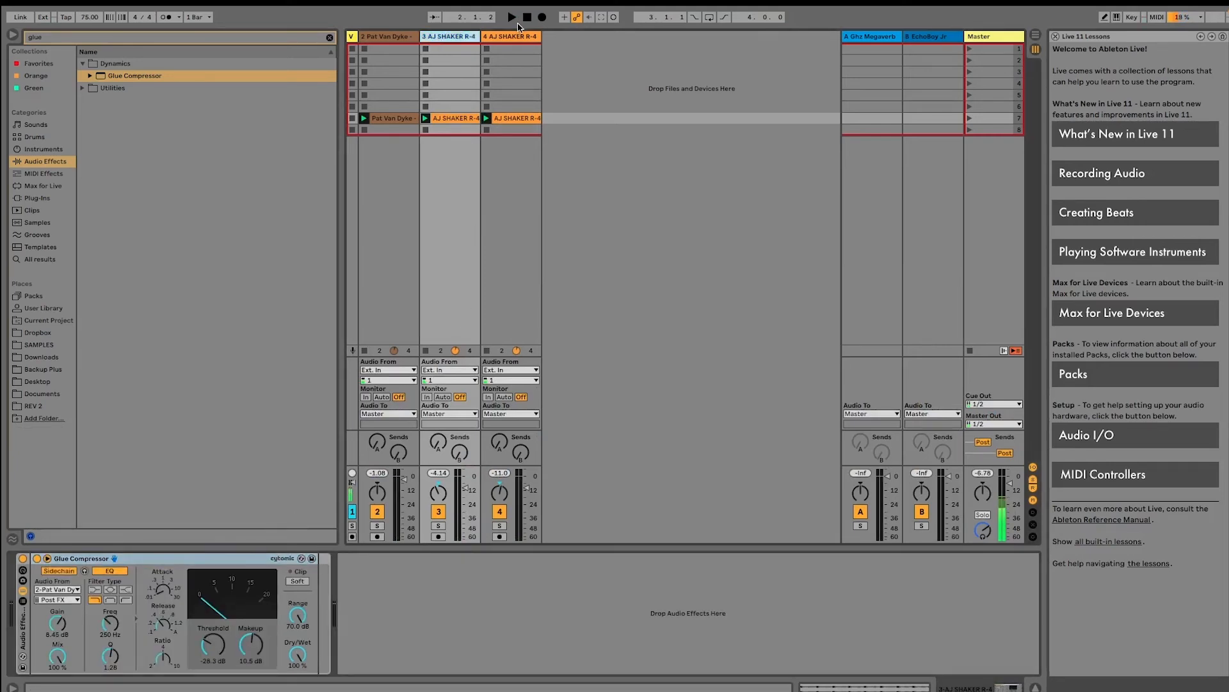
Group the two shaker tracks and name the group SHAKER BUS
shift+click(512, 38)
key(ctrl+g)
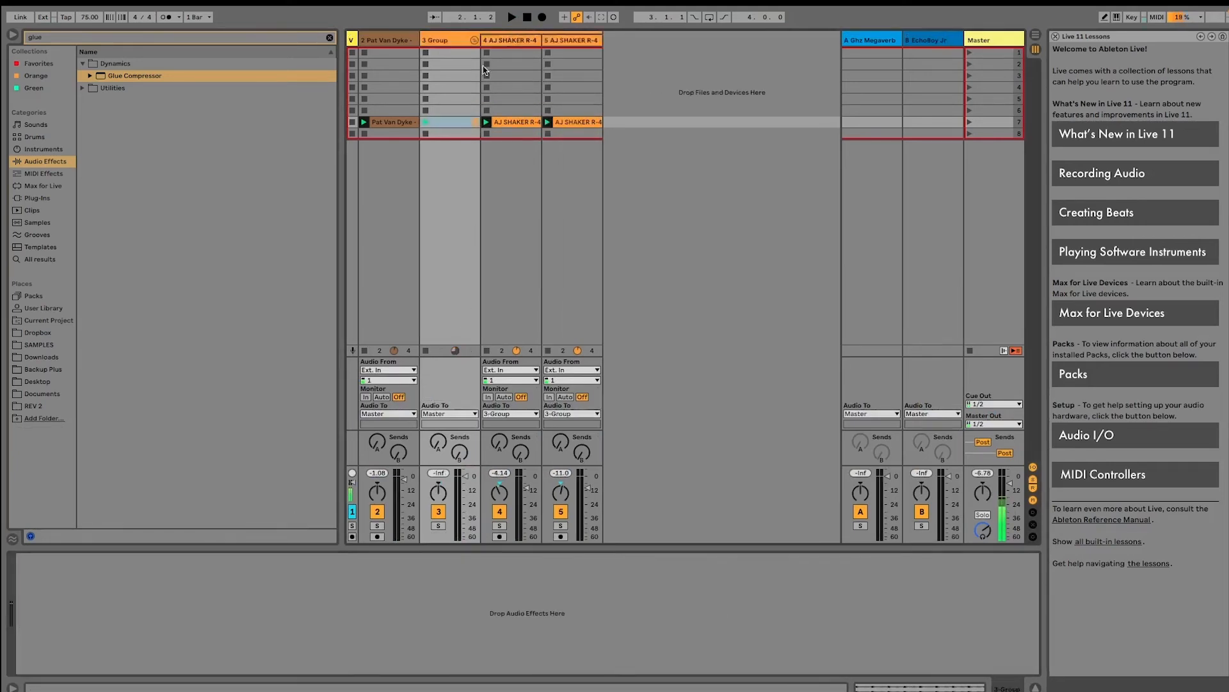
click(448, 42)
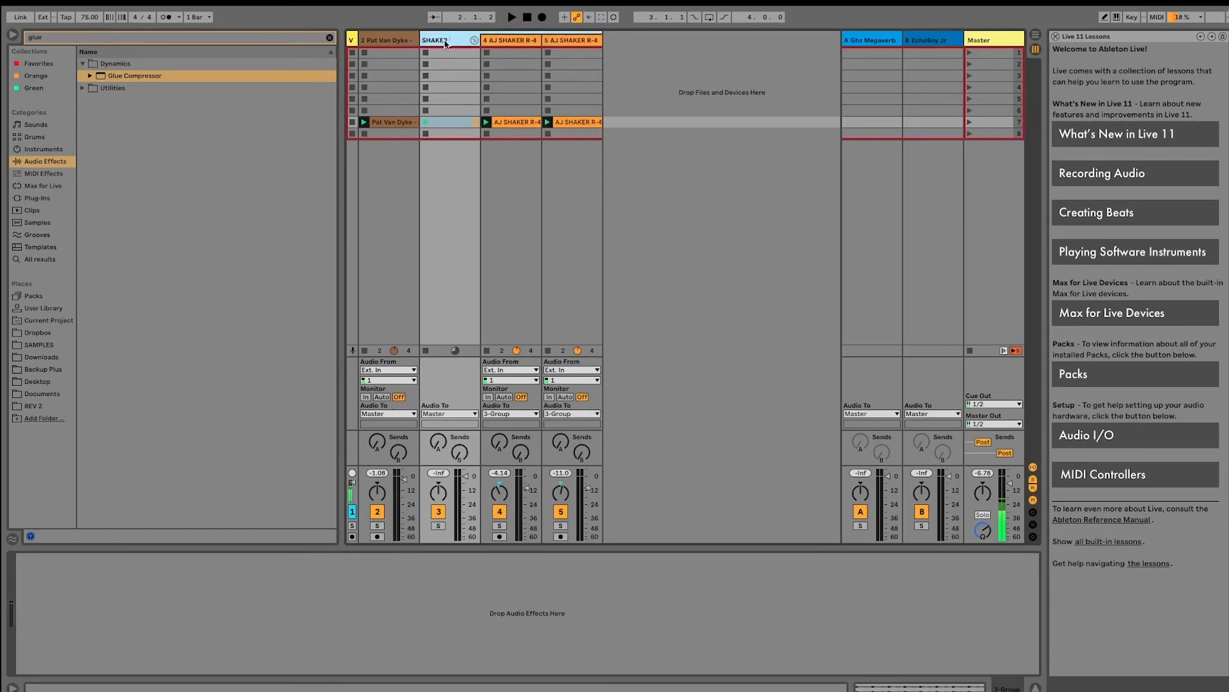
text(SHAKER BUS)
key(Return)
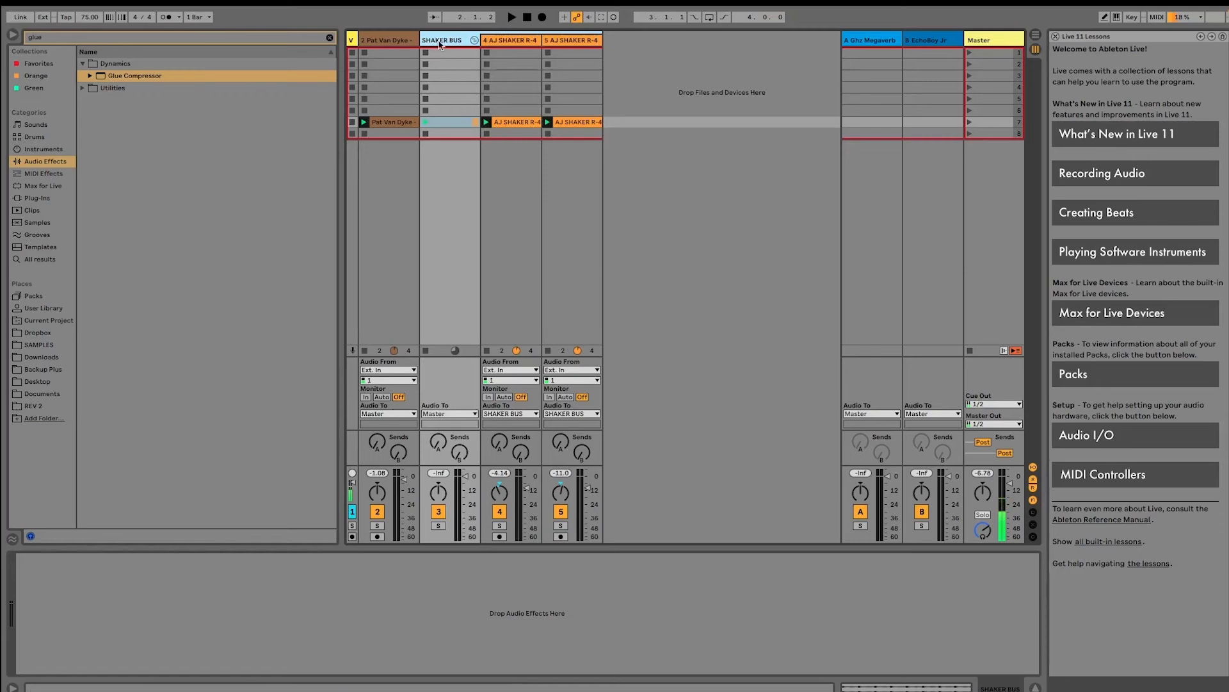
Paste Pro-Q 3 and Wider onto SHAKER BUS, set Wider to 94%, and close the plug-in windows
click(378, 634)
key(ctrl+v)
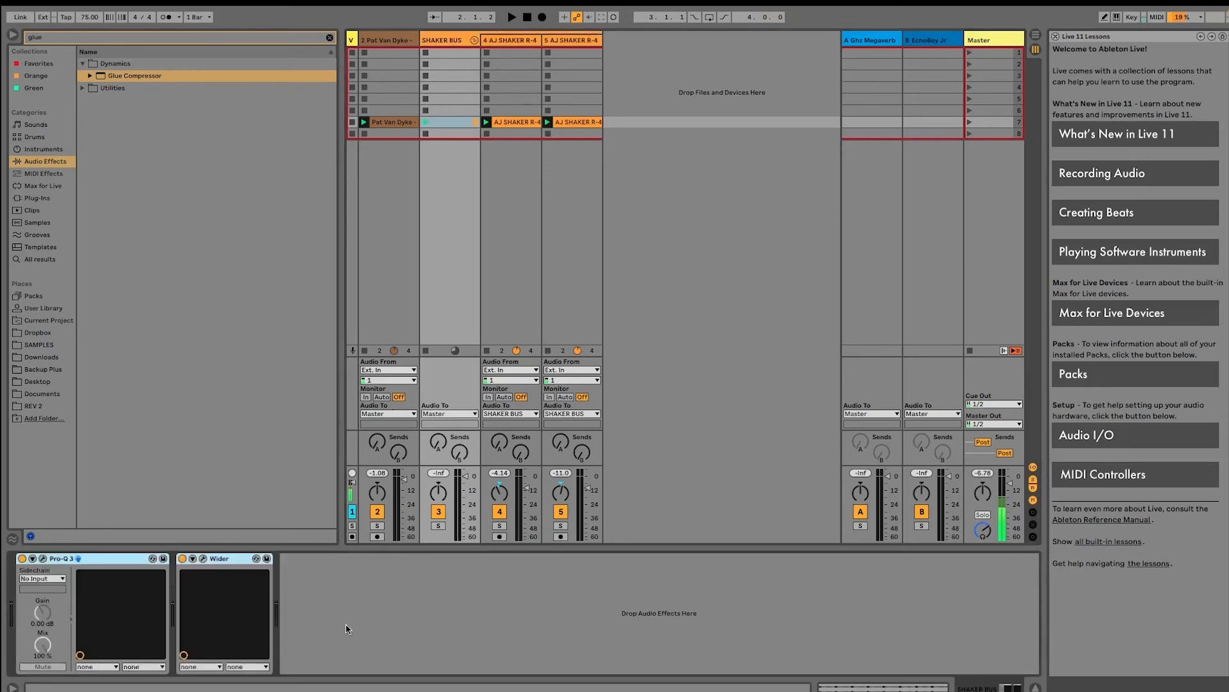
click(42, 559)
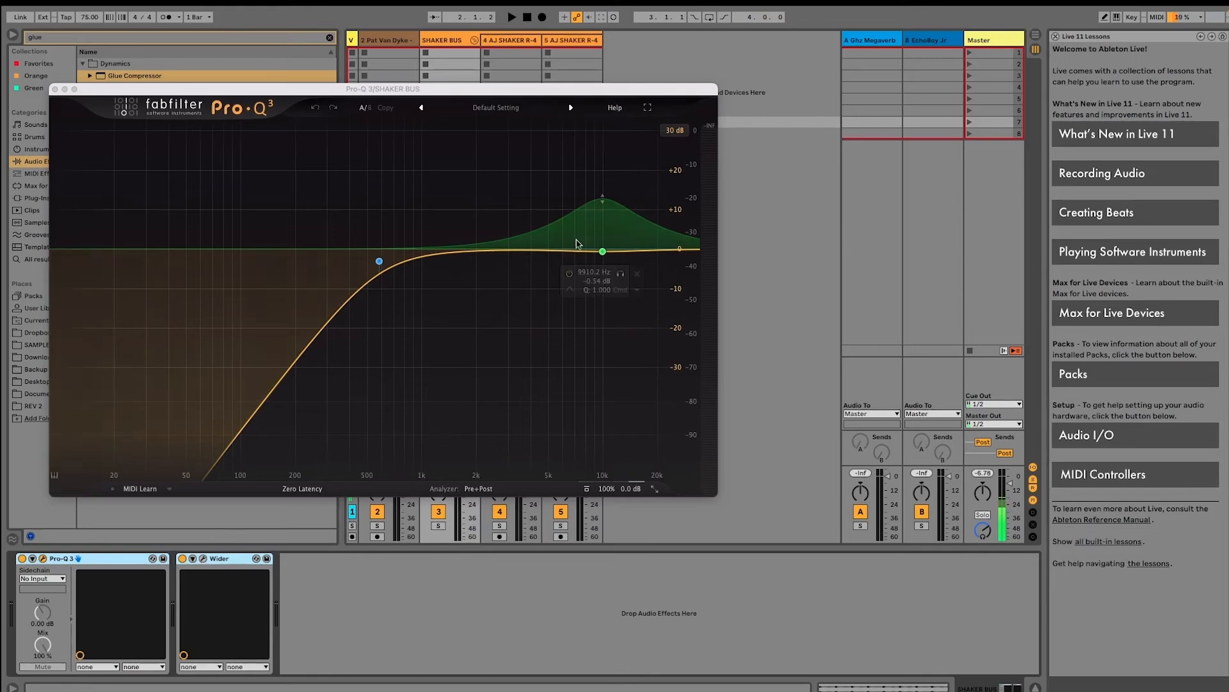
mouse_move(618, 210)
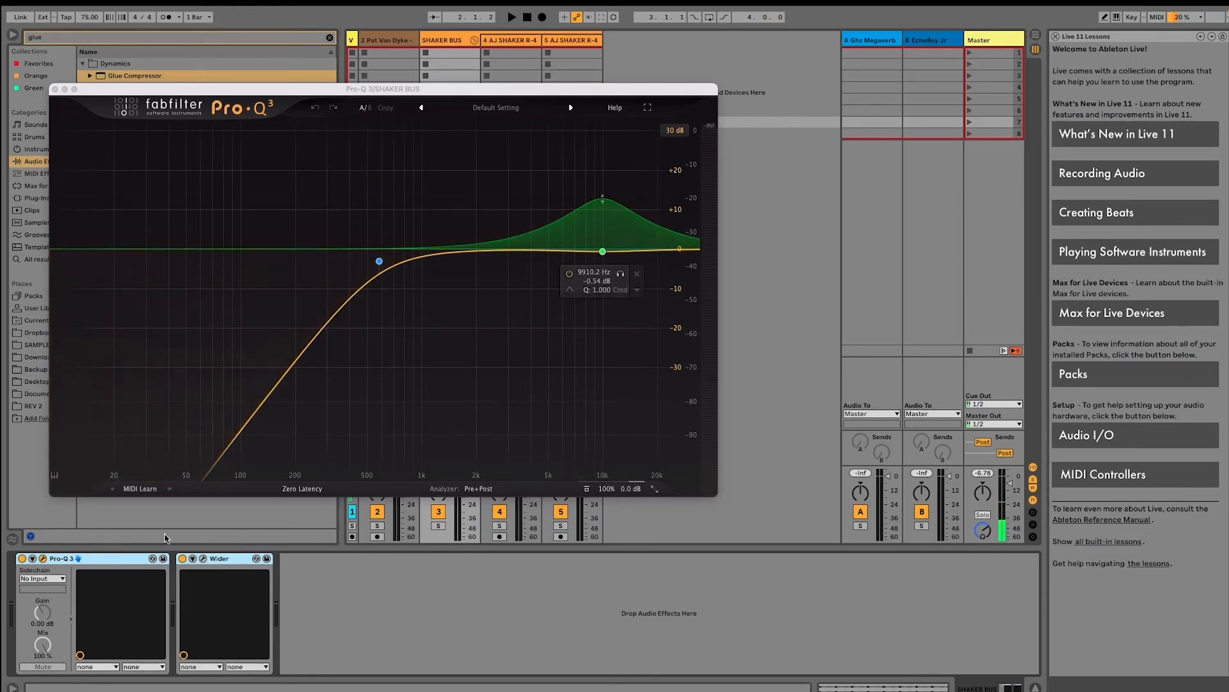
click(203, 559)
drag(376, 192, 352, 258)
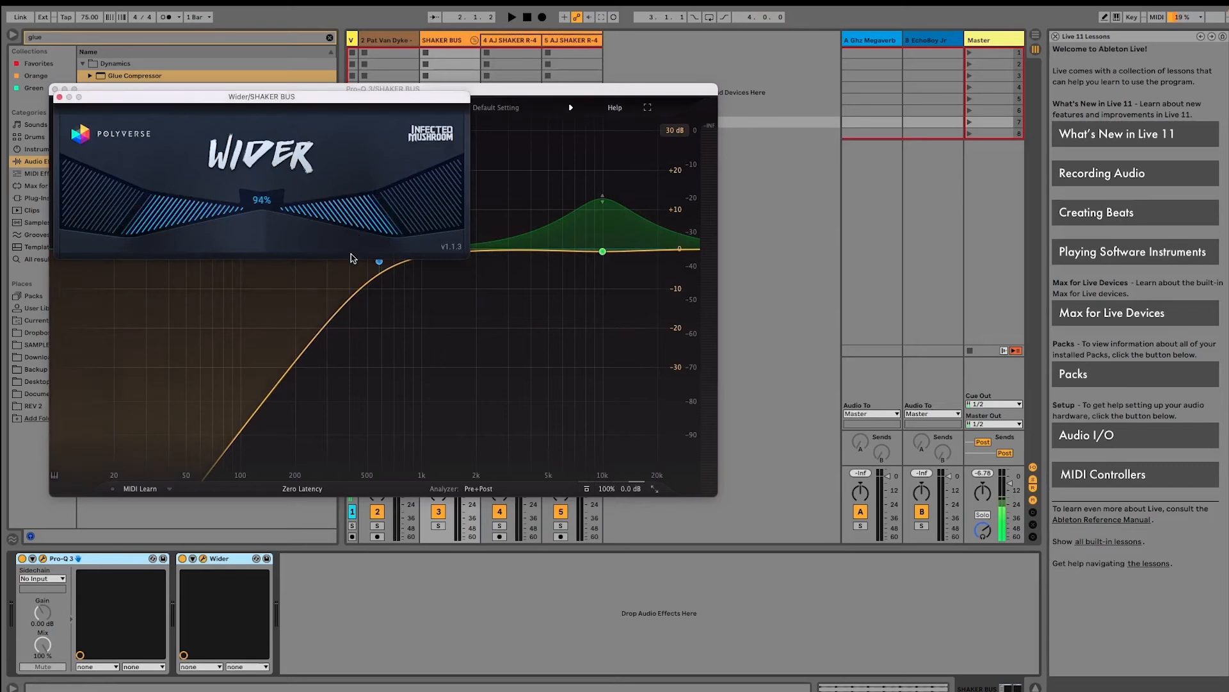
click(59, 97)
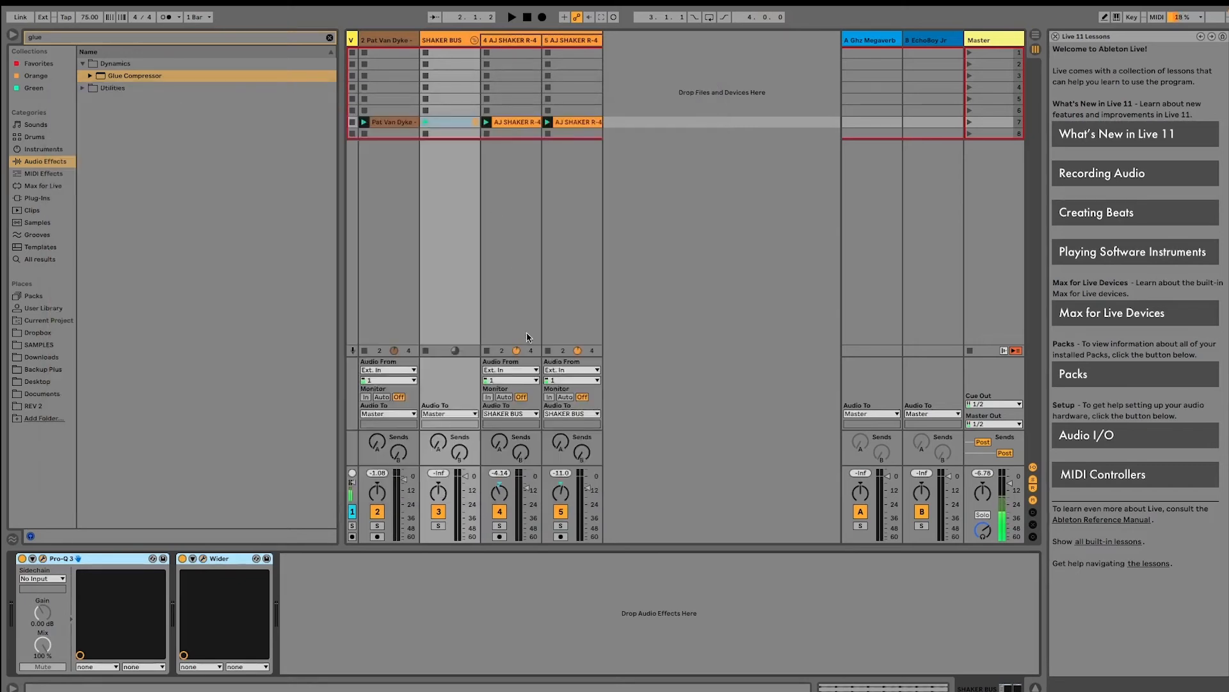
Delete the effect rack from shaker track 5 and move track 4's Glue Compressor onto SHAKER BUS after Wider
click(574, 44)
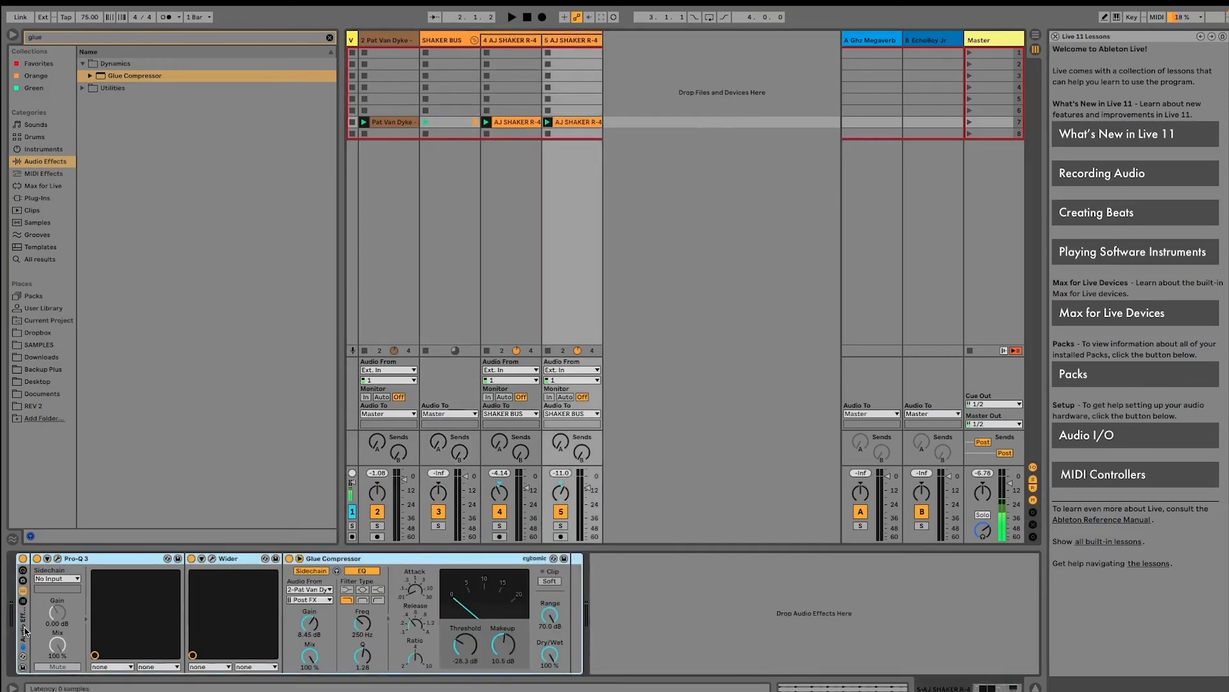
key(Delete)
click(505, 307)
drag(250, 558, 294, 519)
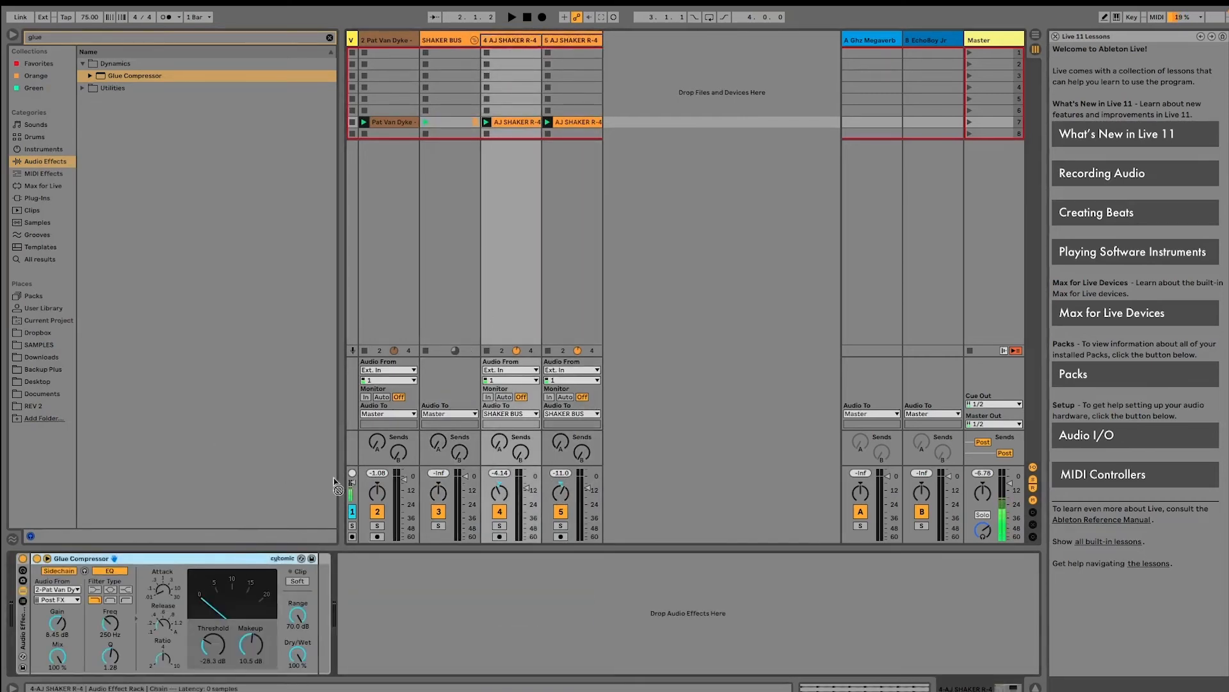
drag(467, 54, 459, 88)
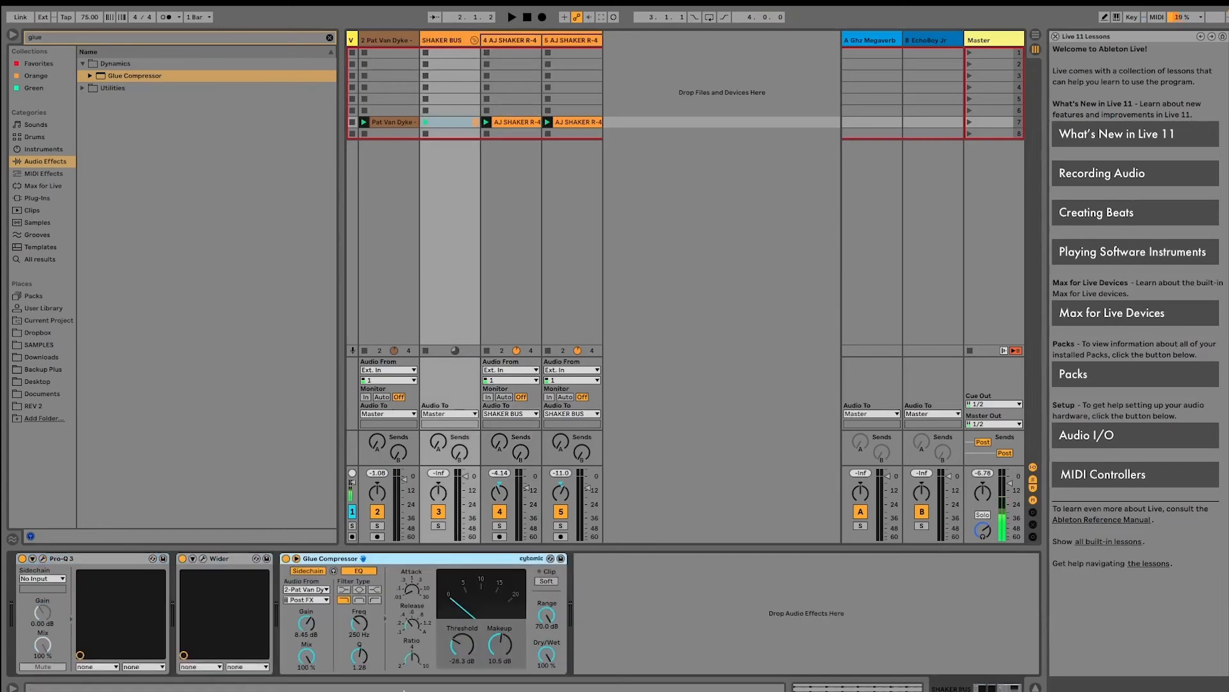
Group Pro-Q 3, Wider and Glue Compressor on SHAKER BUS into one Audio Effect Rack
click(123, 559)
shift+click(360, 560)
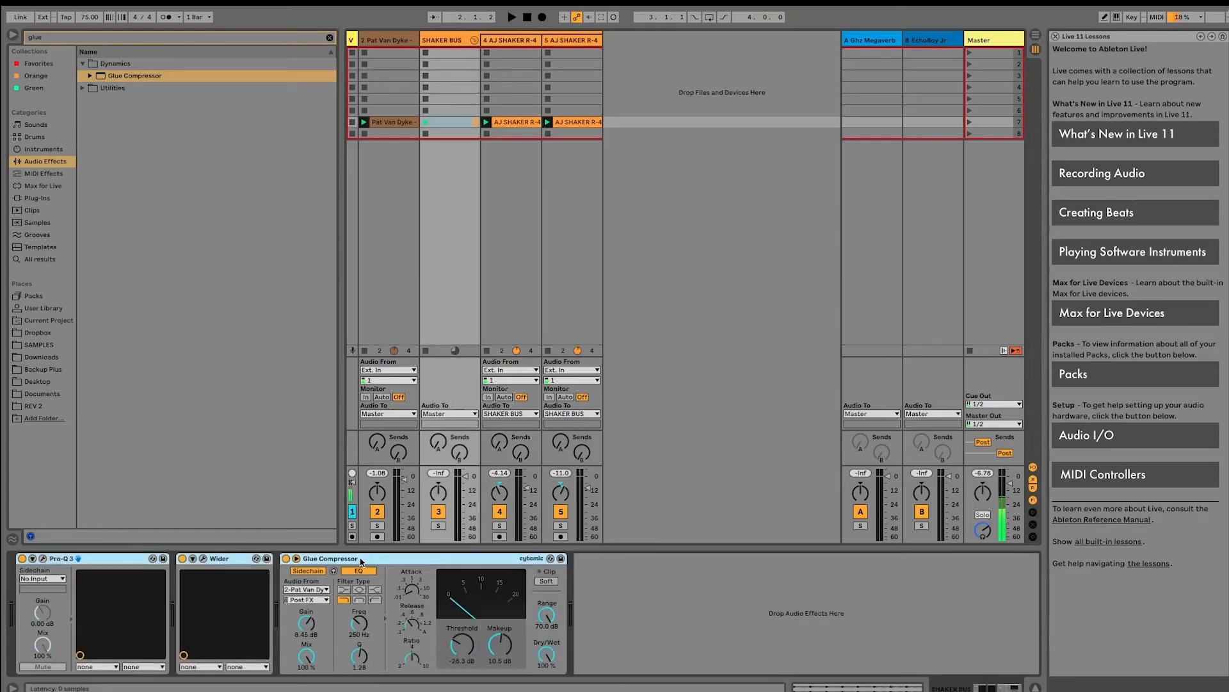
key(ctrl+g)
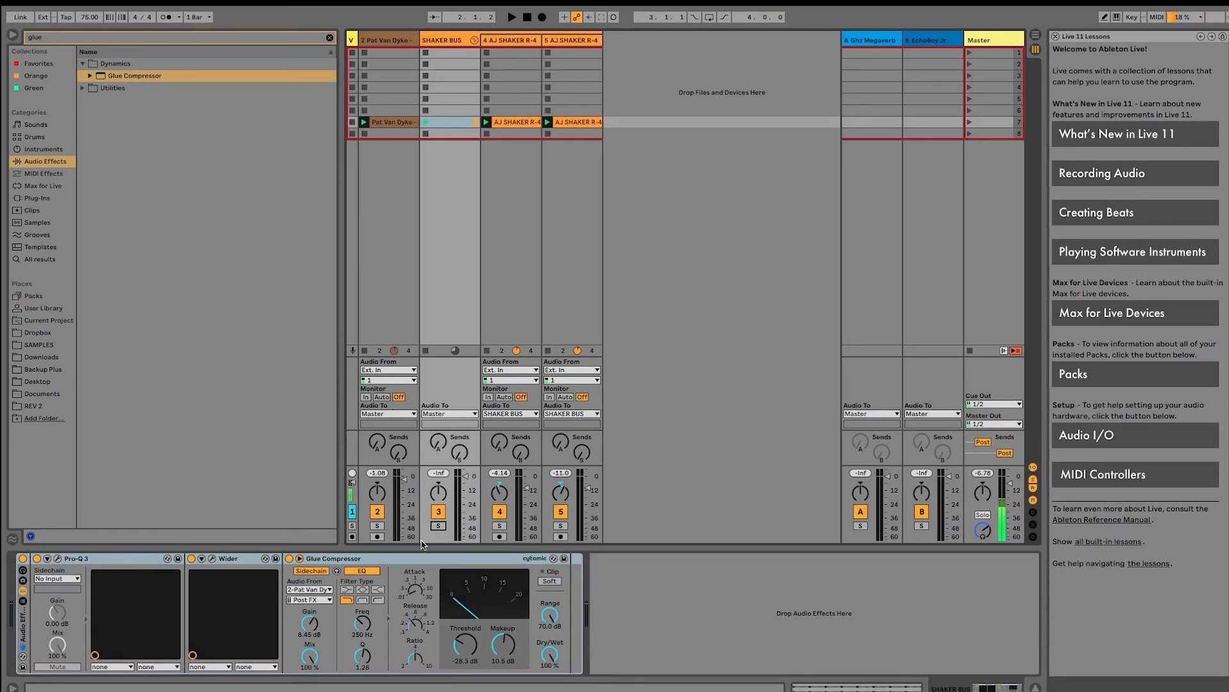
Audition SHAKER BUS soloed, set its Glue Compressor to -27.9 dB threshold and 10.0 dB makeup, and pan the shaker tracks farther apart
key(space)
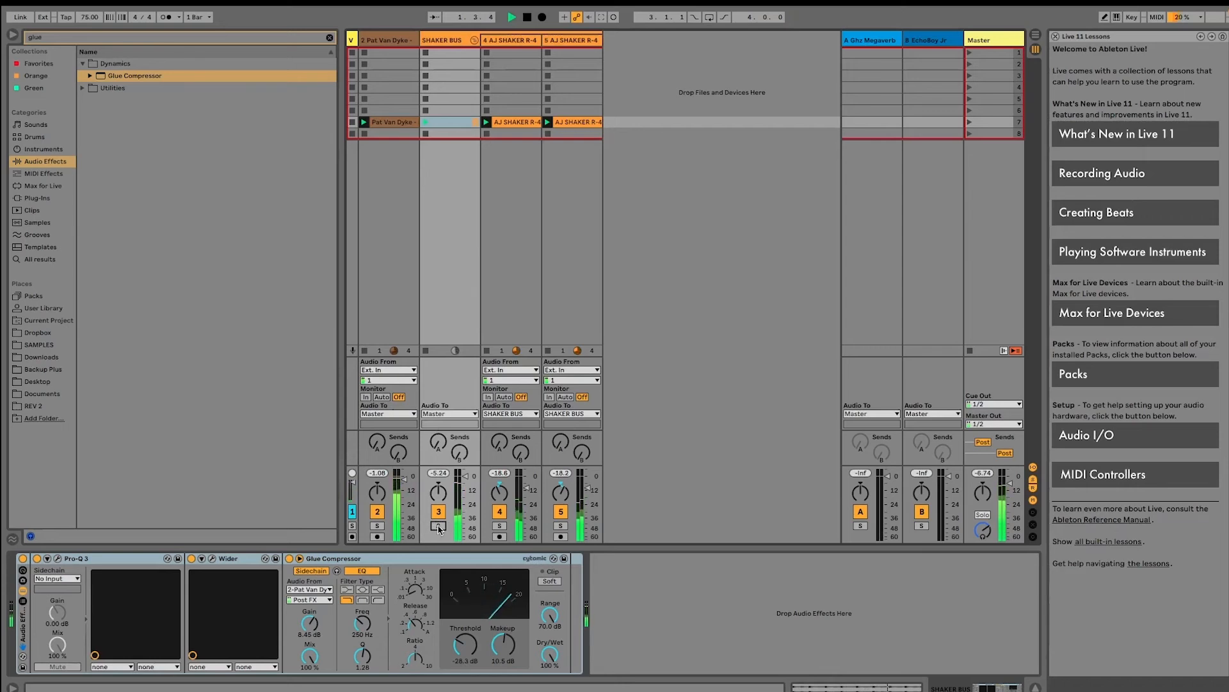
click(439, 526)
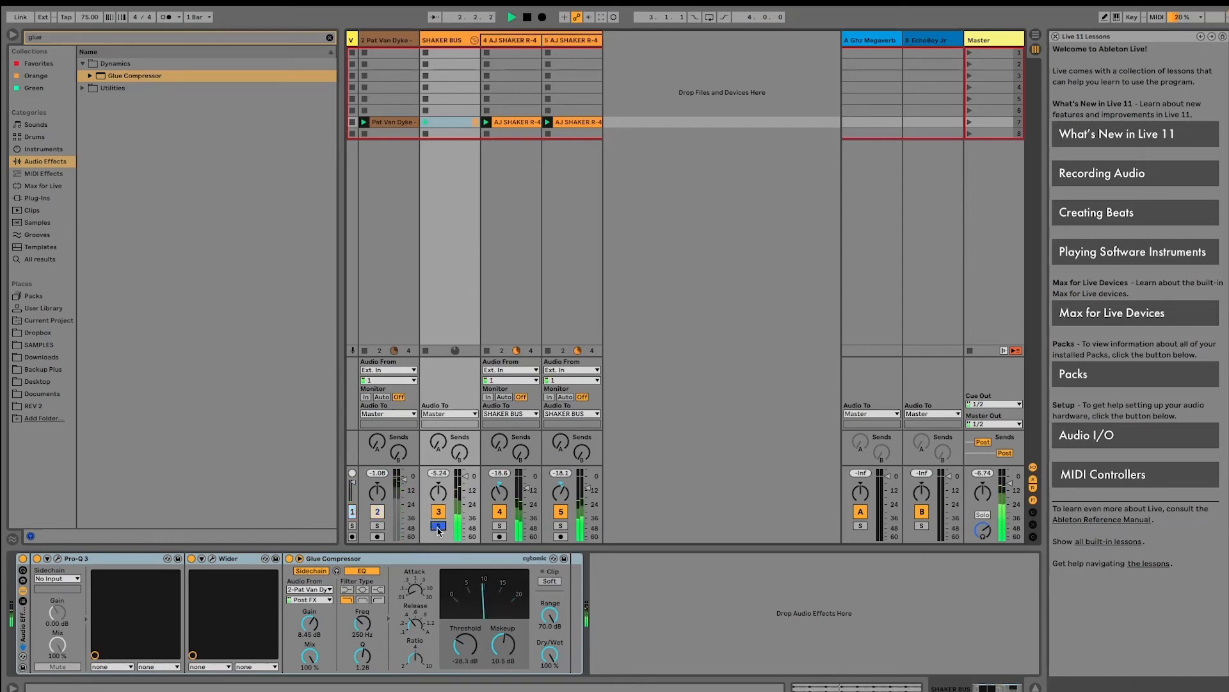
drag(465, 643, 465, 655)
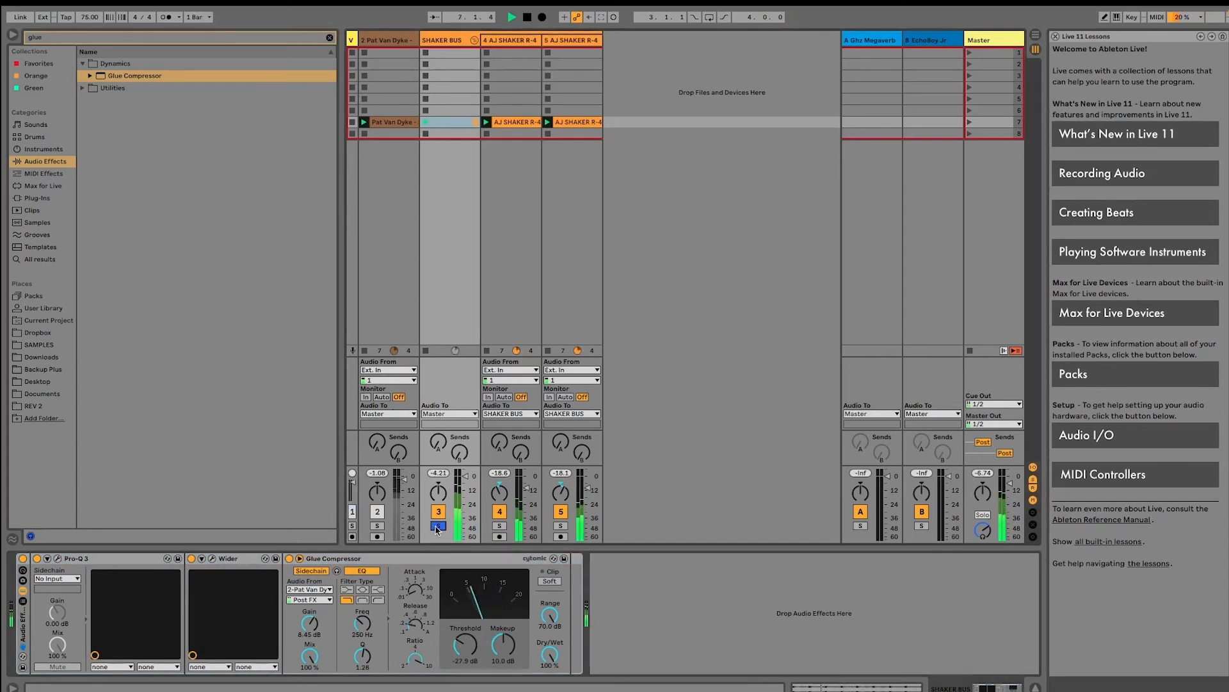
click(438, 526)
click(499, 492)
mouse_move(500, 492)
mouse_down()
mouse_move(561, 480)
mouse_move(501, 499)
mouse_up()
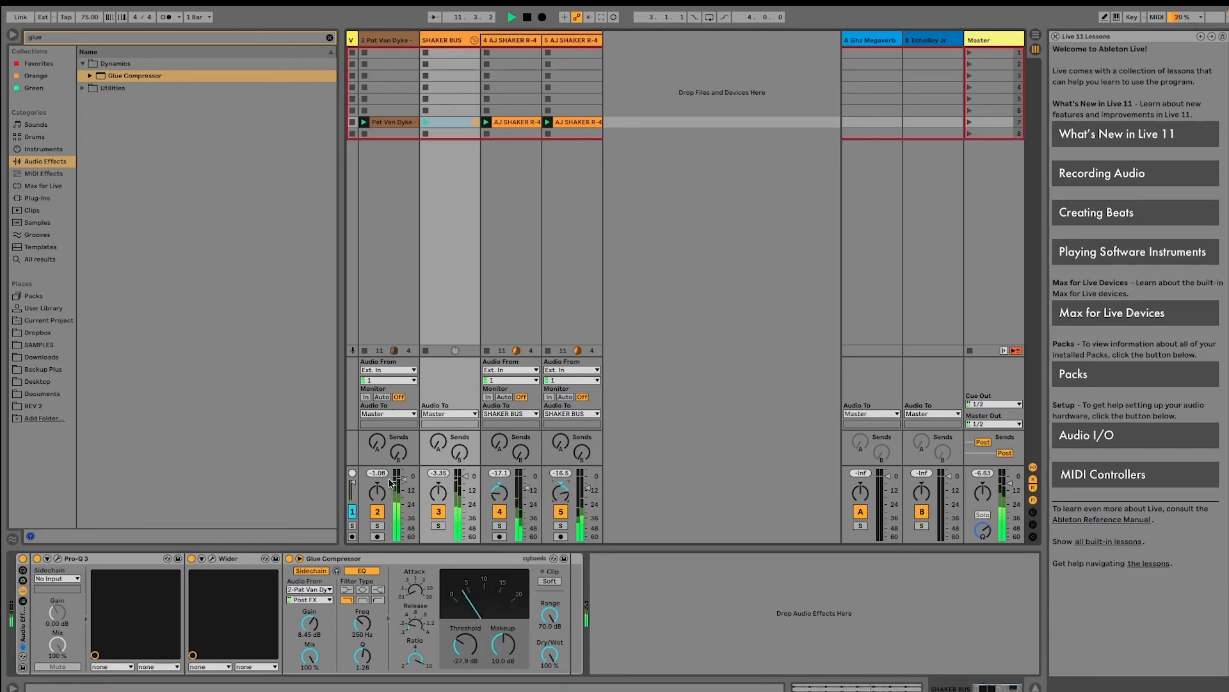
Compare the groove with the drum break muted and with the SHAKER BUS effect rack bypassed, restoring each one
click(384, 513)
key(space)
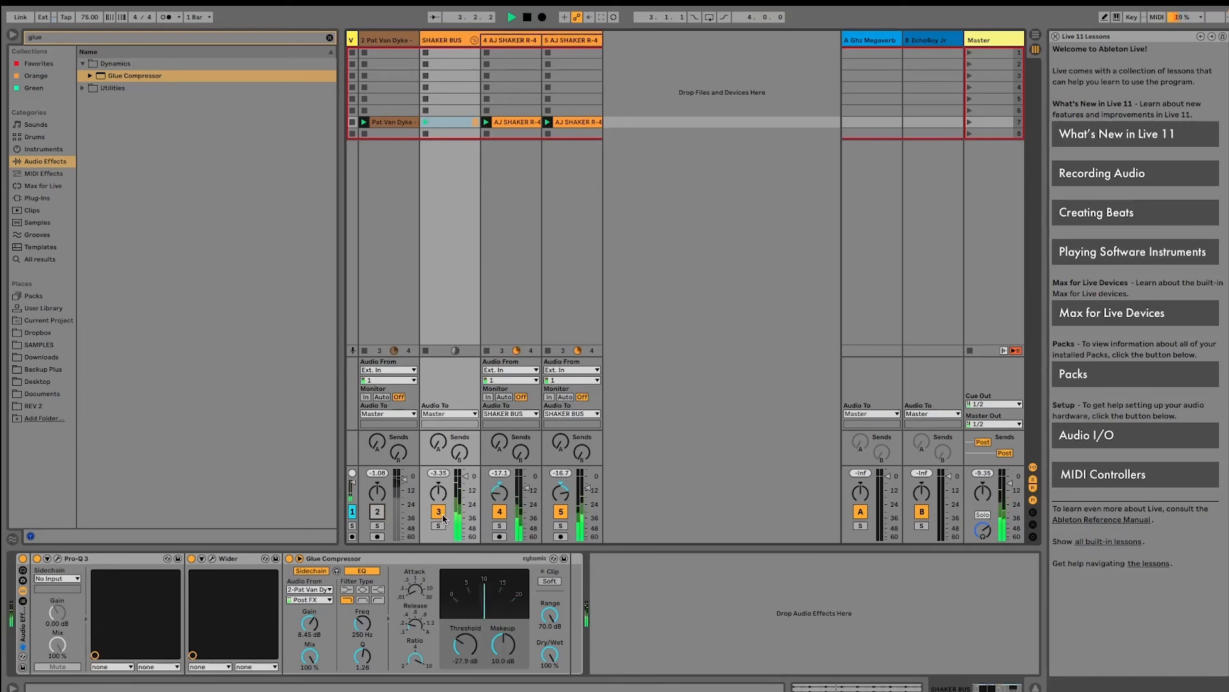
click(377, 512)
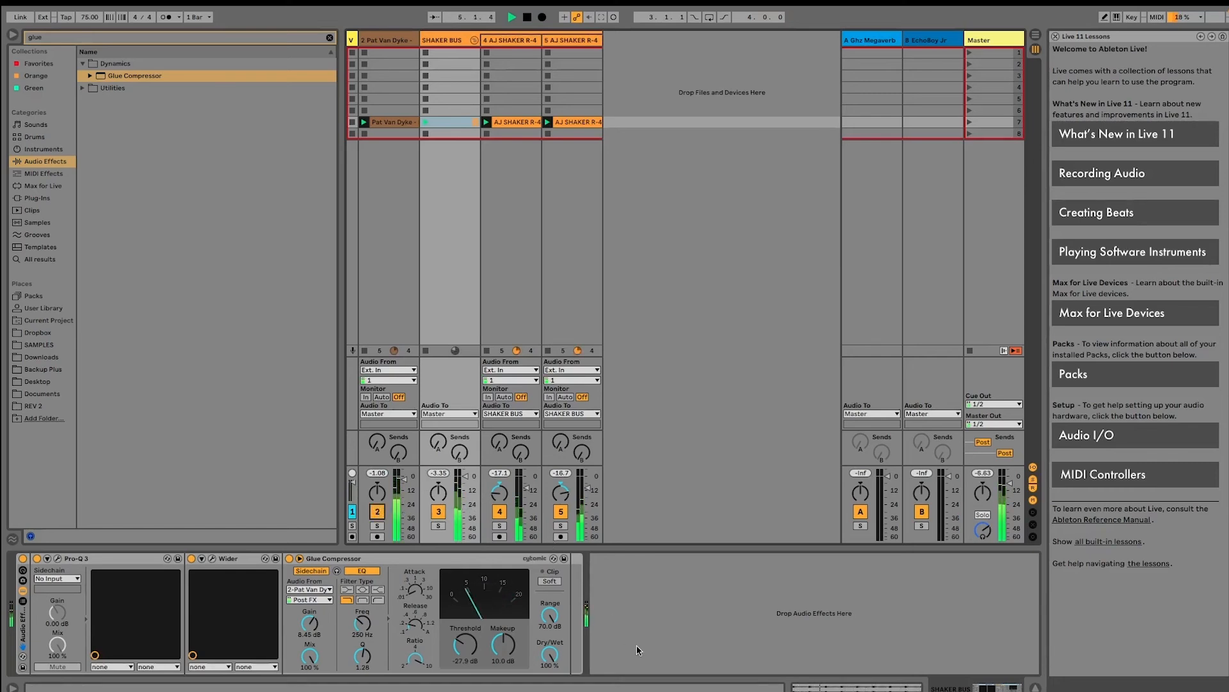
mouse_move(692, 675)
click(23, 558)
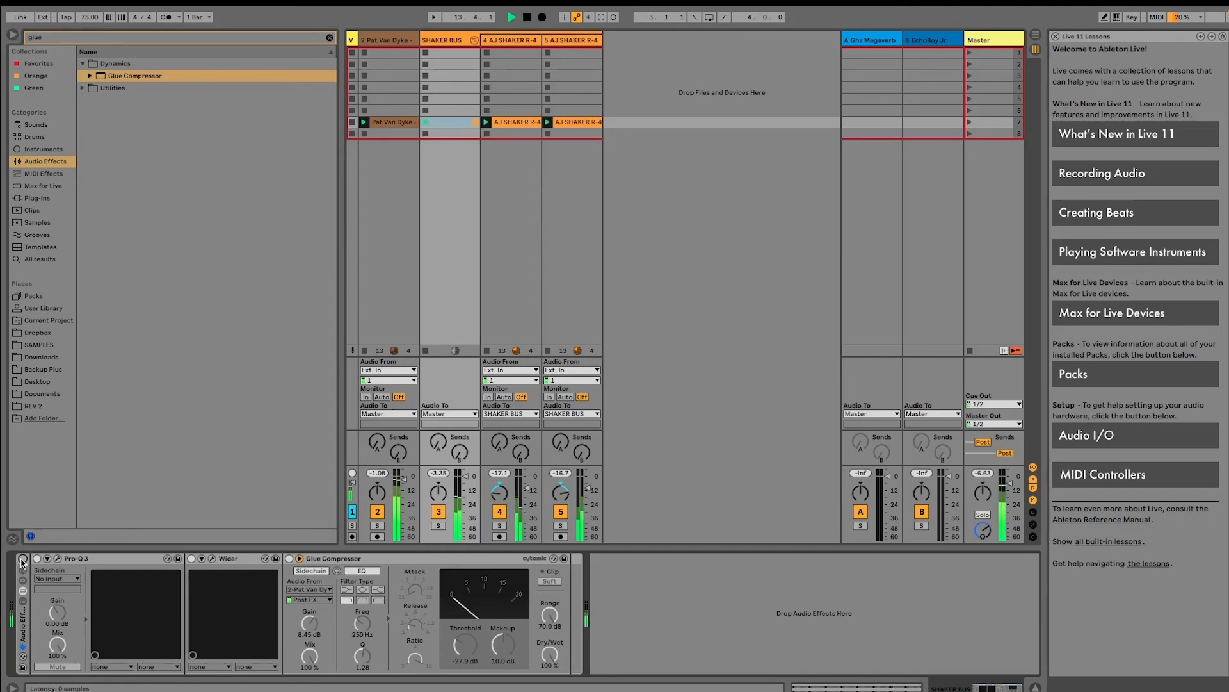
click(22, 560)
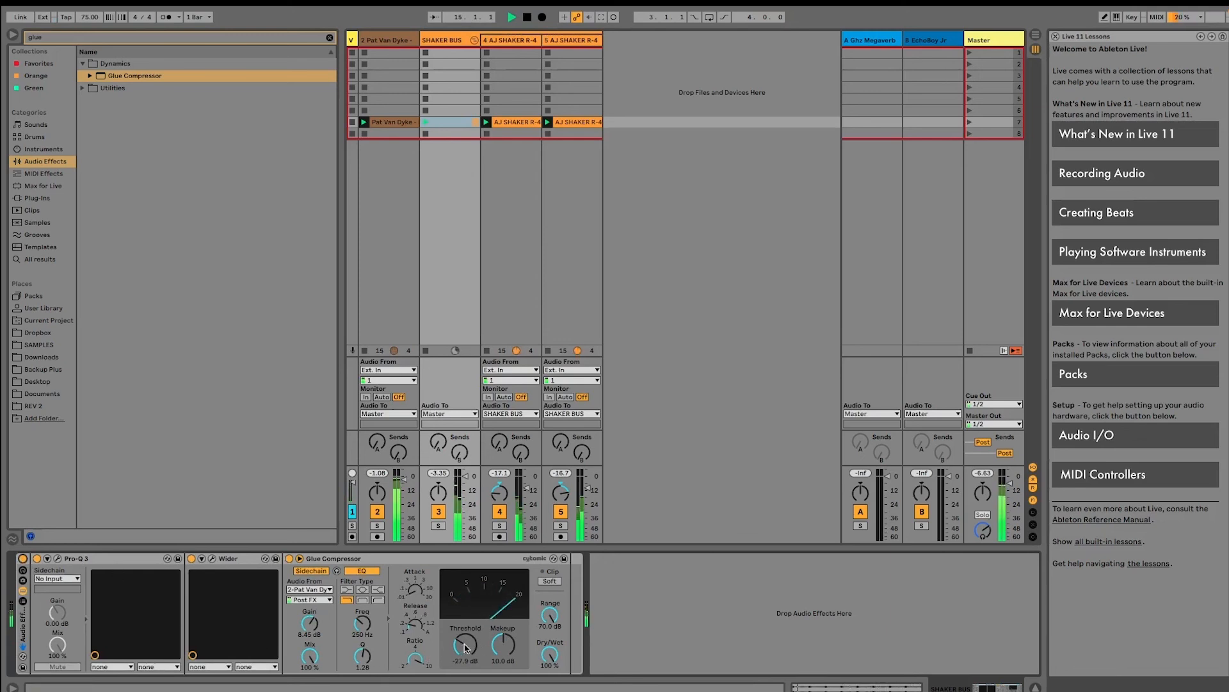
click(377, 511)
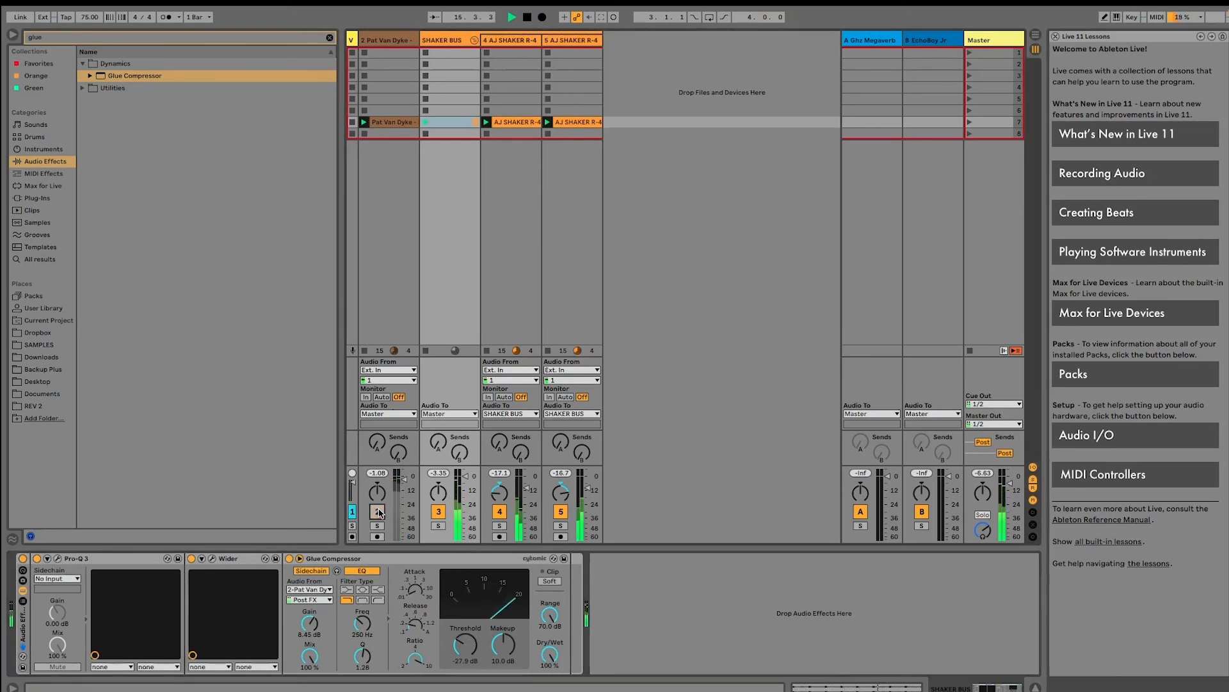
click(377, 511)
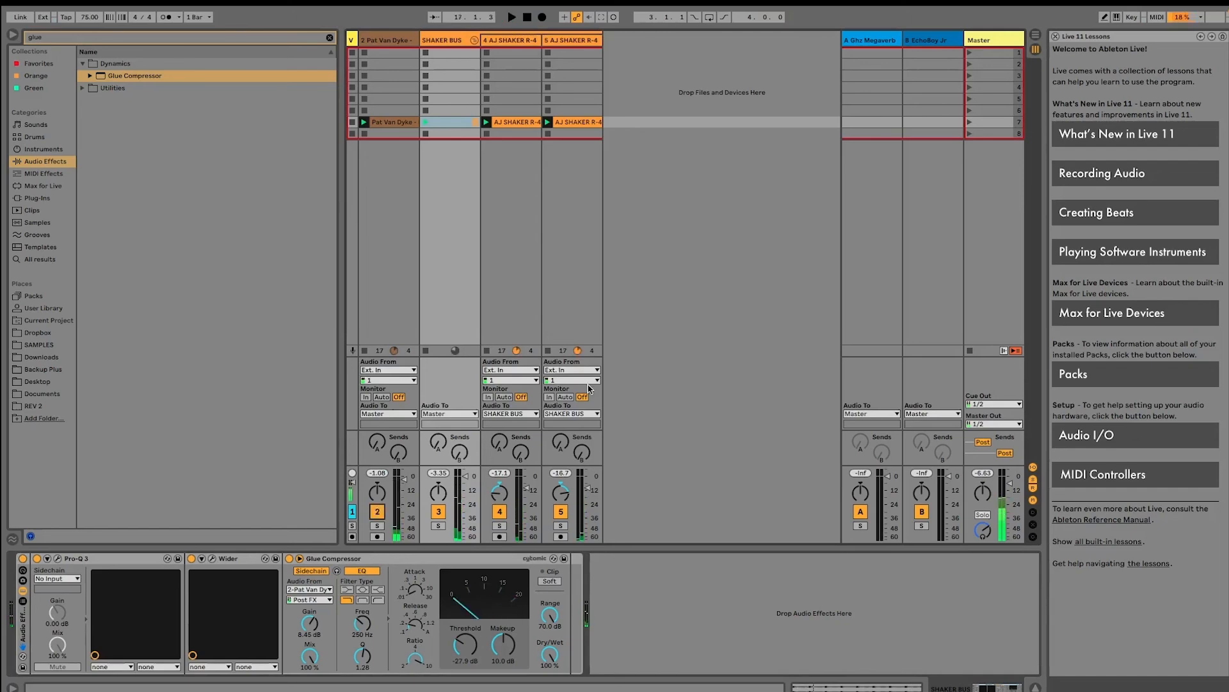